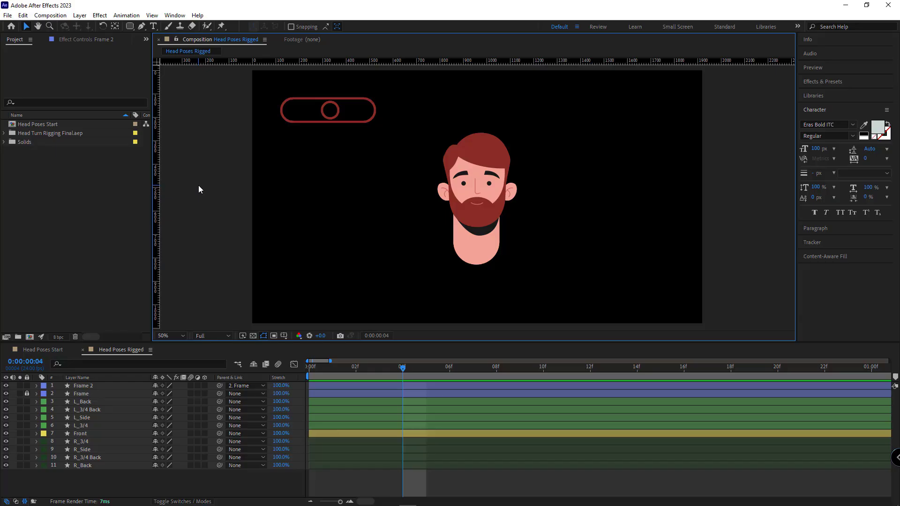
Drag the red slider knob in Head Poses Rigged to turn the head to profile
{"action": "mouse_move", "coordinate": [331, 111]}
{"action": "left_mouse_down"}
{"action": "mouse_move", "coordinate": [367, 111]}
{"action": "mouse_move", "coordinate": [297, 111]}
{"action": "mouse_move", "coordinate": [332, 111]}
{"action": "left_mouse_up"}
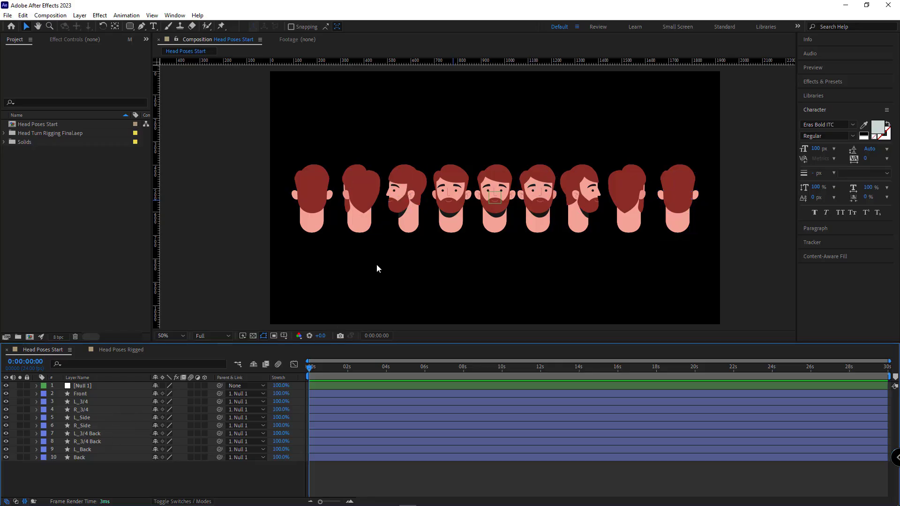
Move L_Back, L_3/4 Back, L_Side and L_3/4 to the top of the stack, in that order
{"action": "left_click", "coordinate": [313, 203]}
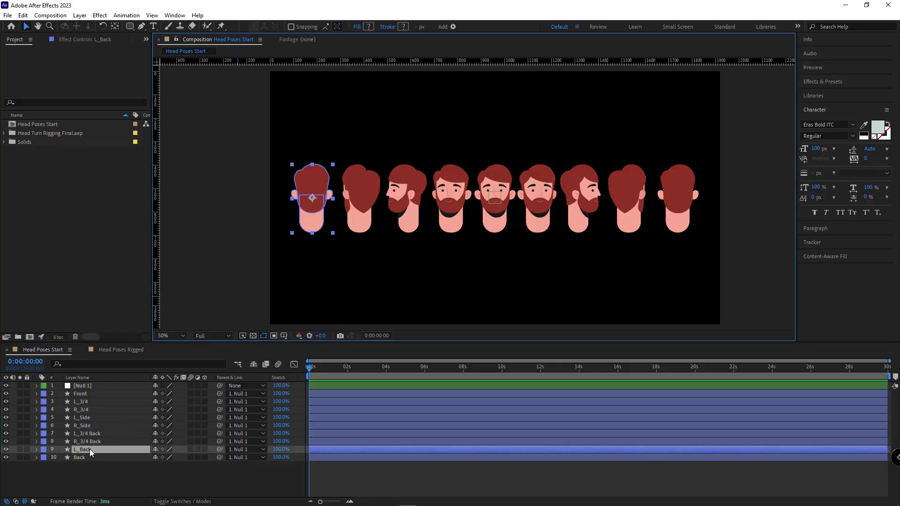
{"action": "left_click_drag", "start_coordinate": [90, 449], "coordinate": [96, 391]}
{"action": "left_click", "coordinate": [359, 209]}
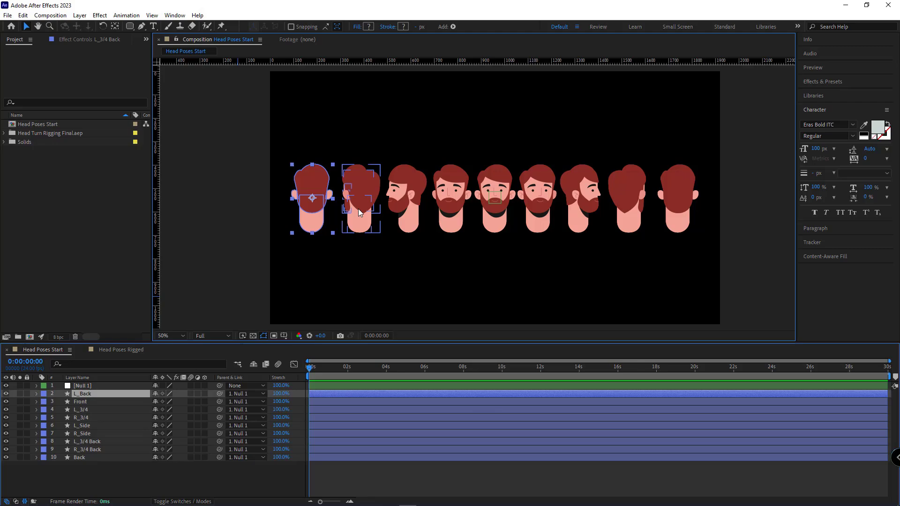
{"action": "left_click_drag", "start_coordinate": [84, 443], "coordinate": [96, 398]}
{"action": "left_click", "coordinate": [406, 204]}
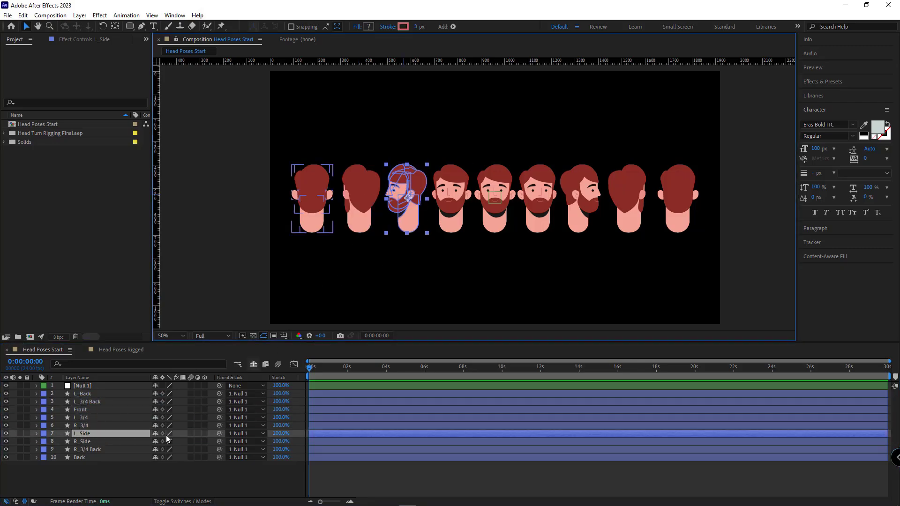
{"action": "left_click_drag", "start_coordinate": [85, 437], "coordinate": [86, 408]}
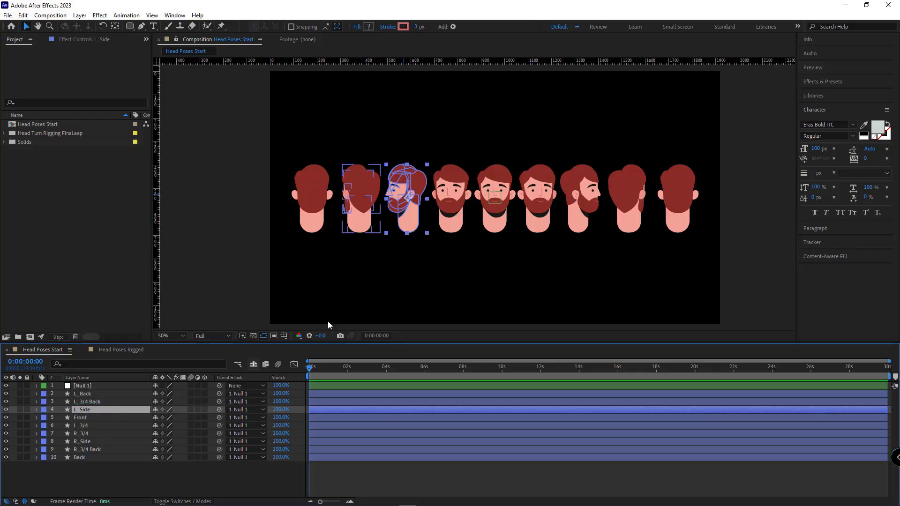
{"action": "left_click", "coordinate": [447, 200]}
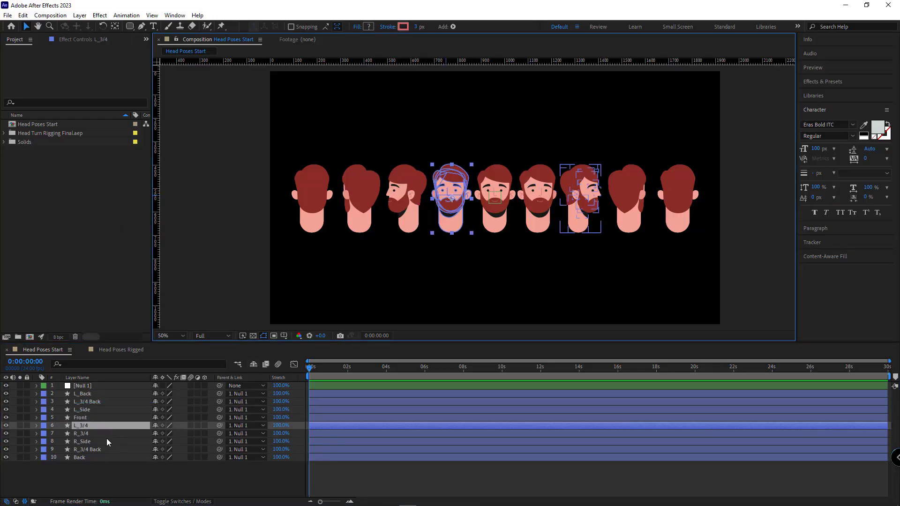
{"action": "left_click_drag", "start_coordinate": [91, 426], "coordinate": [95, 418]}
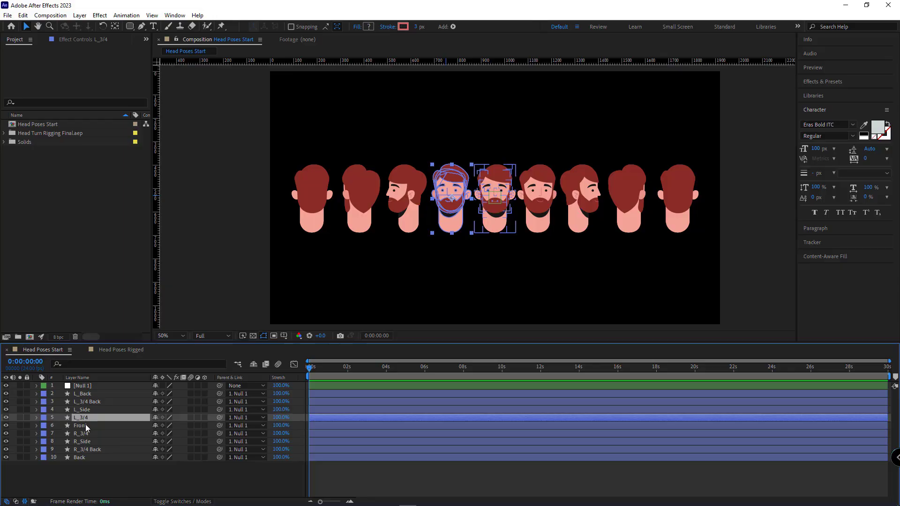
Confirm Front, R_3/4, R_Side, R_3/4 Back and Back follow in order below them
{"action": "left_click", "coordinate": [85, 424]}
{"action": "left_click", "coordinate": [94, 435]}
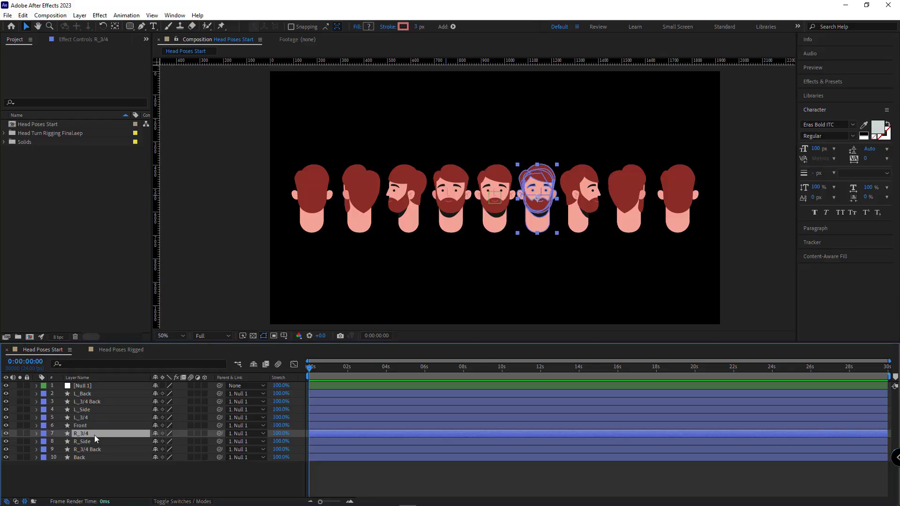
{"action": "left_click", "coordinate": [94, 441]}
{"action": "left_click", "coordinate": [97, 450]}
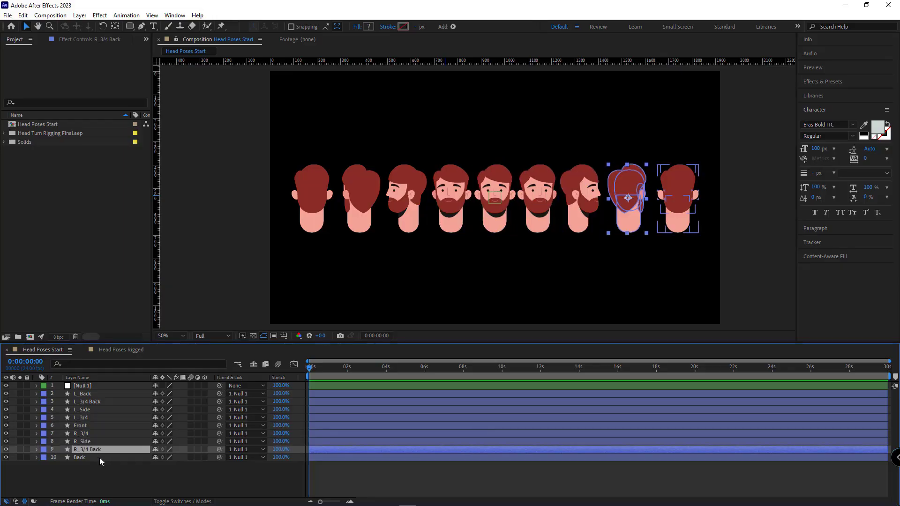
{"action": "left_click", "coordinate": [99, 457]}
Label the four right-side and back layers and the four left-side layers Green
{"action": "left_click_drag", "start_coordinate": [91, 478], "coordinate": [82, 431]}
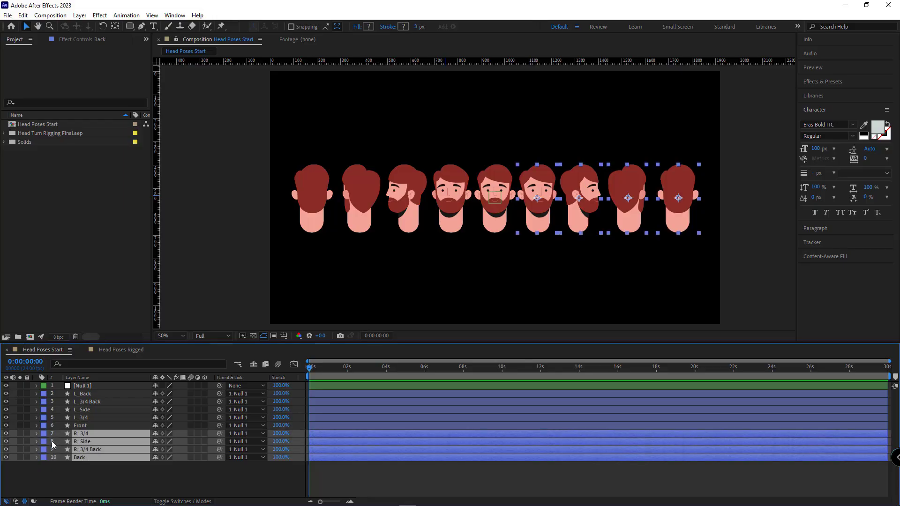
{"action": "left_click", "coordinate": [43, 437]}
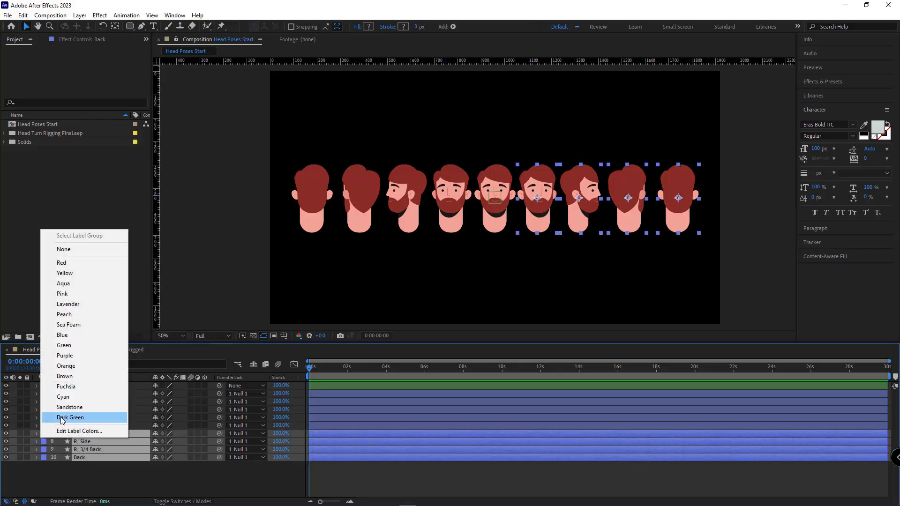
{"action": "left_click", "coordinate": [64, 345]}
{"action": "left_click", "coordinate": [90, 418]}
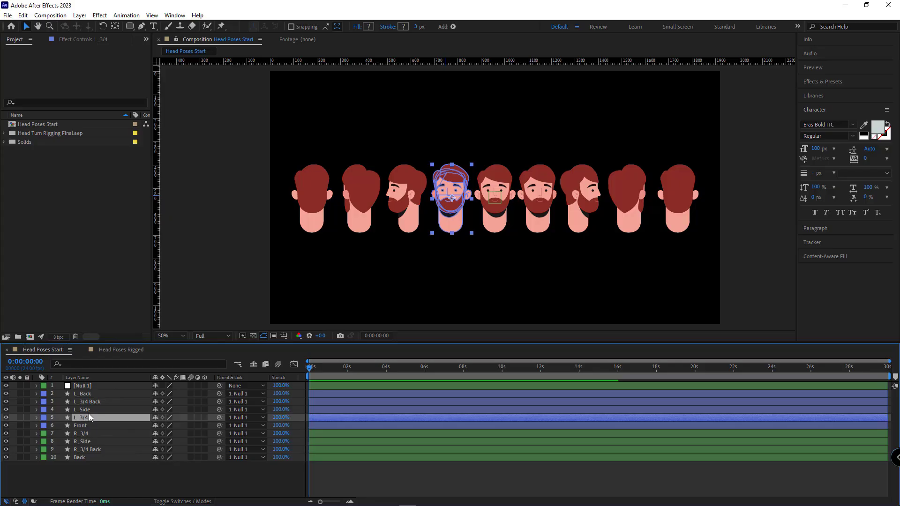
{"action": "left_click", "coordinate": [93, 394], "text": "shift"}
{"action": "left_click", "coordinate": [43, 417]}
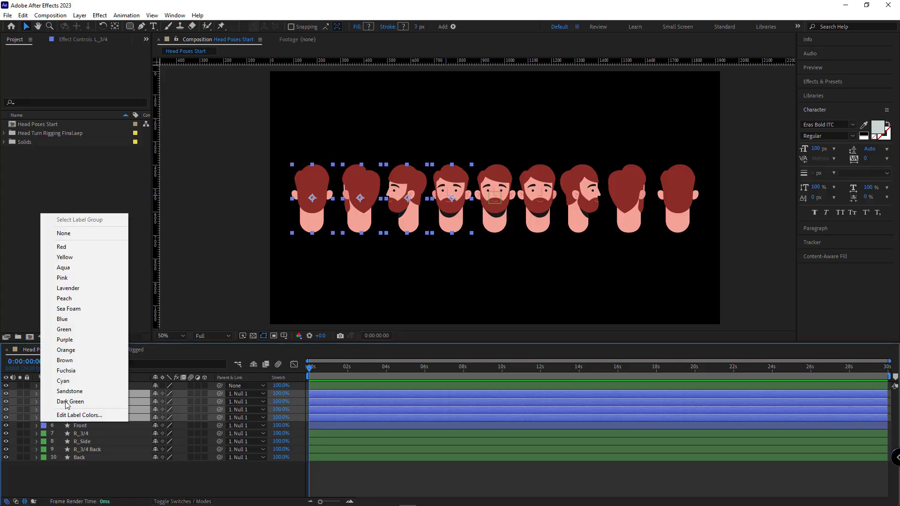
{"action": "left_click", "coordinate": [64, 327]}
Label the Front layer Yellow
{"action": "left_click", "coordinate": [44, 428]}
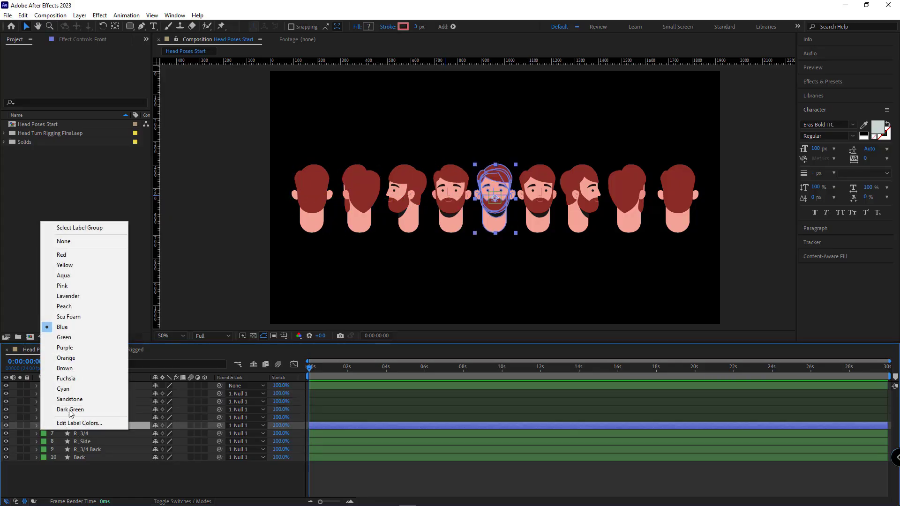
{"action": "left_click", "coordinate": [69, 268]}
{"action": "left_click", "coordinate": [212, 478]}
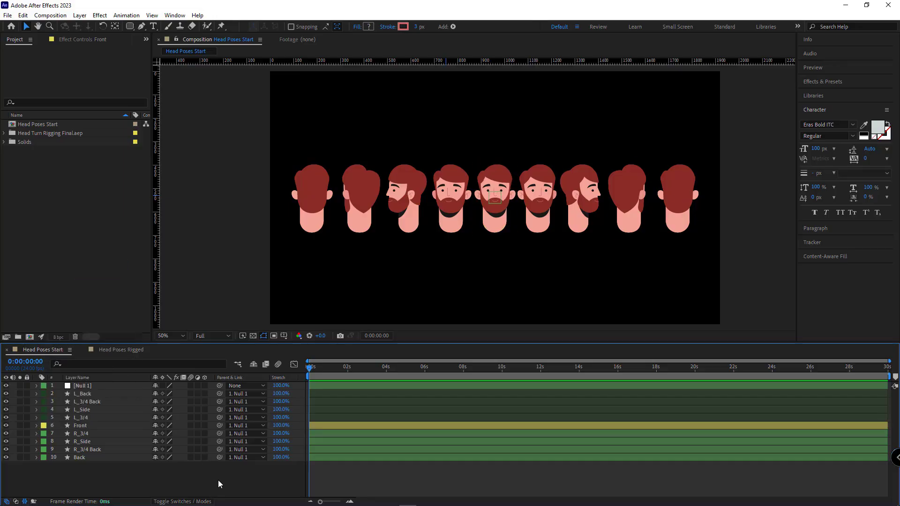
{"action": "left_click", "coordinate": [43, 385]}
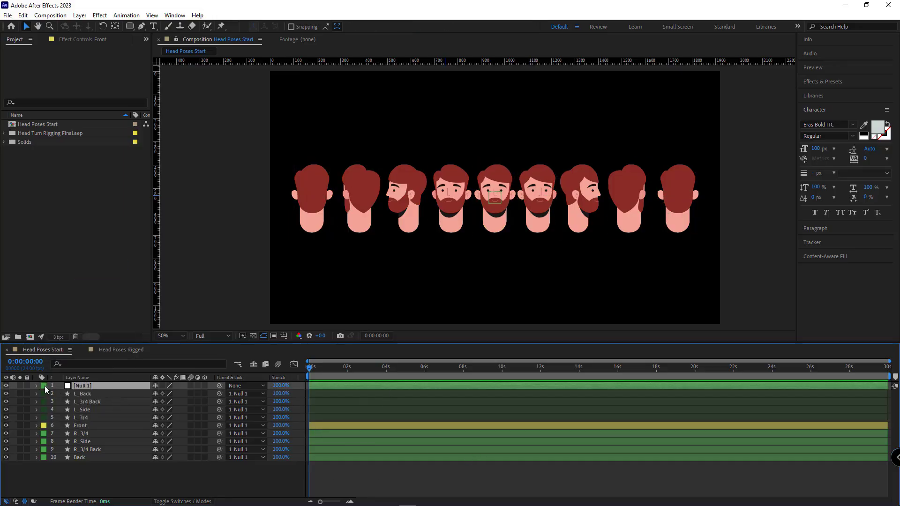
Set Null 1's Scale to 100%, then delete the null layer
{"action": "left_click", "coordinate": [148, 456]}
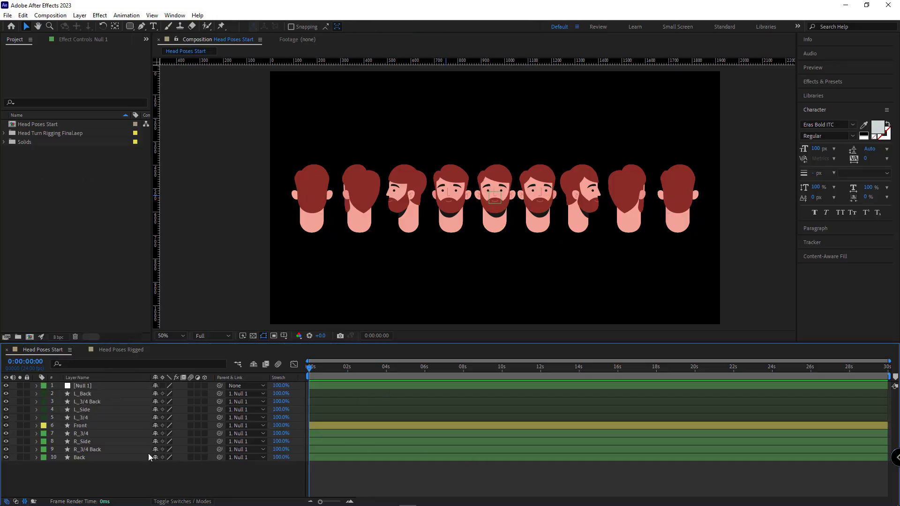
{"action": "left_click", "coordinate": [113, 386]}
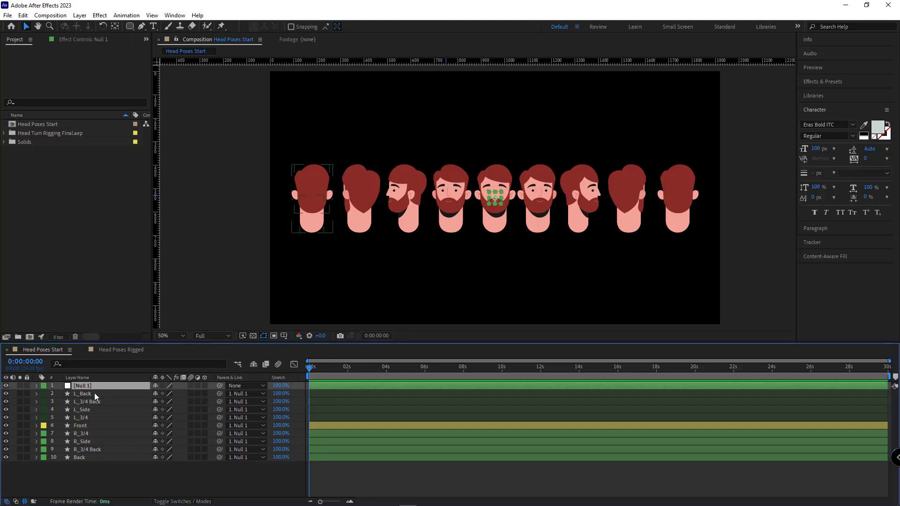
{"action": "key", "text": "s"}
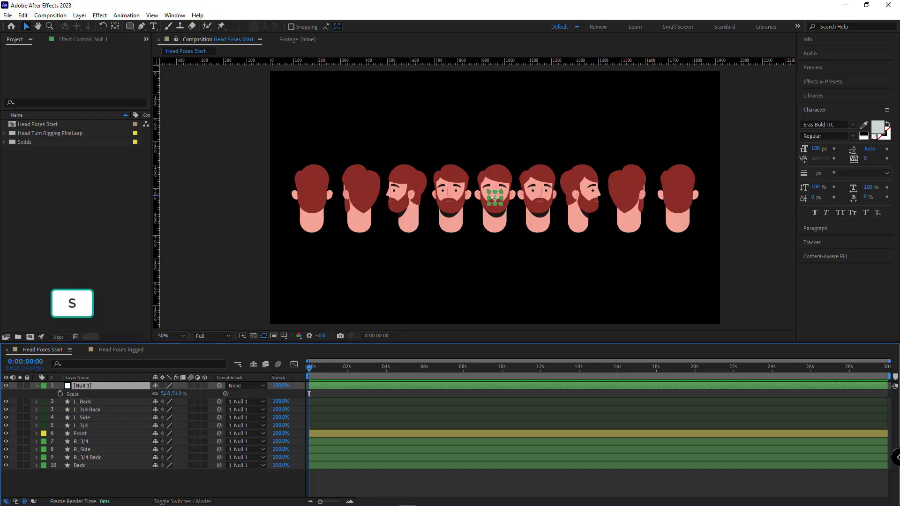
{"action": "left_click", "coordinate": [164, 394]}
{"action": "type", "text": "100"}
{"action": "key", "text": "Return"}
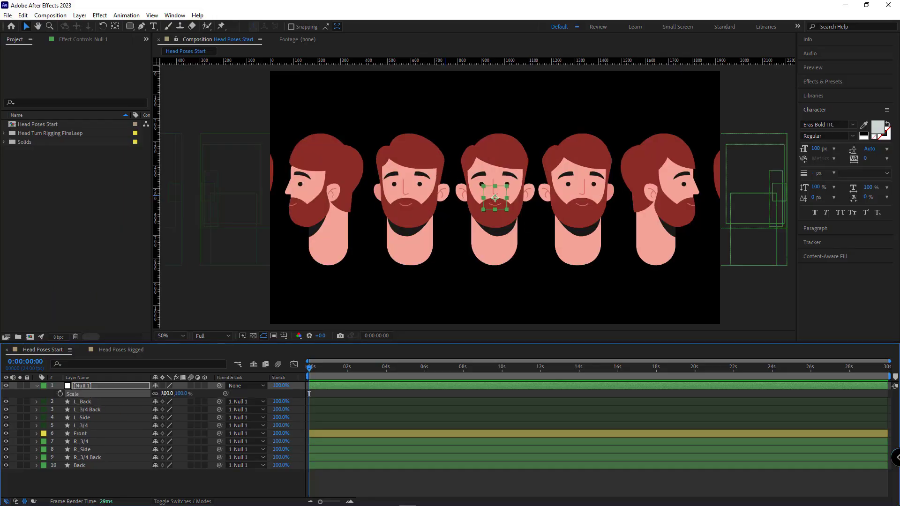
{"action": "left_click", "coordinate": [84, 386]}
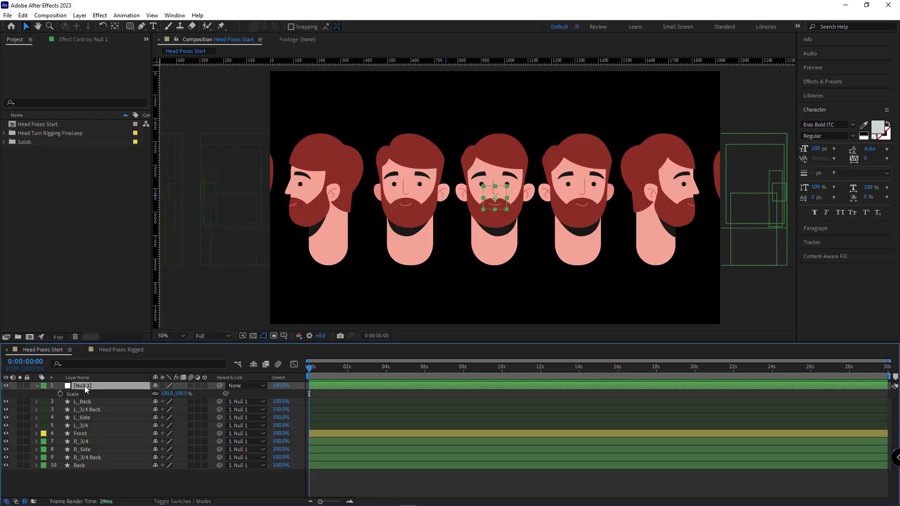
{"action": "key", "text": "Delete"}
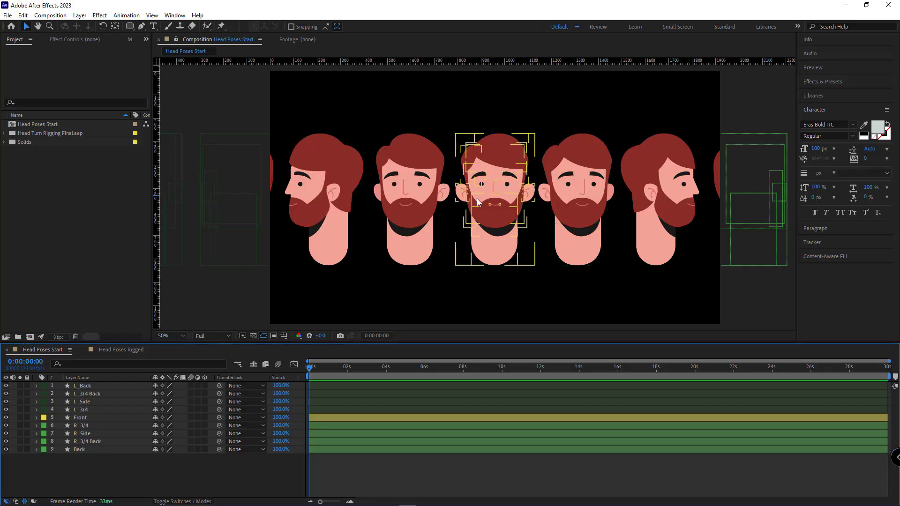
Try moving the R_3/4 head onto the Front head, then undo the move
{"action": "left_click", "coordinate": [495, 204]}
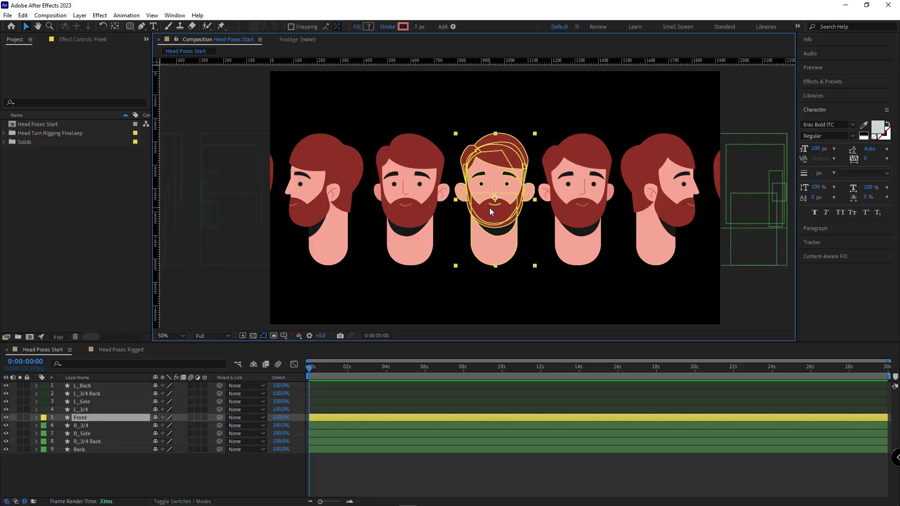
{"action": "left_click", "coordinate": [578, 220]}
{"action": "left_click_drag", "start_coordinate": [577, 215], "coordinate": [503, 206]}
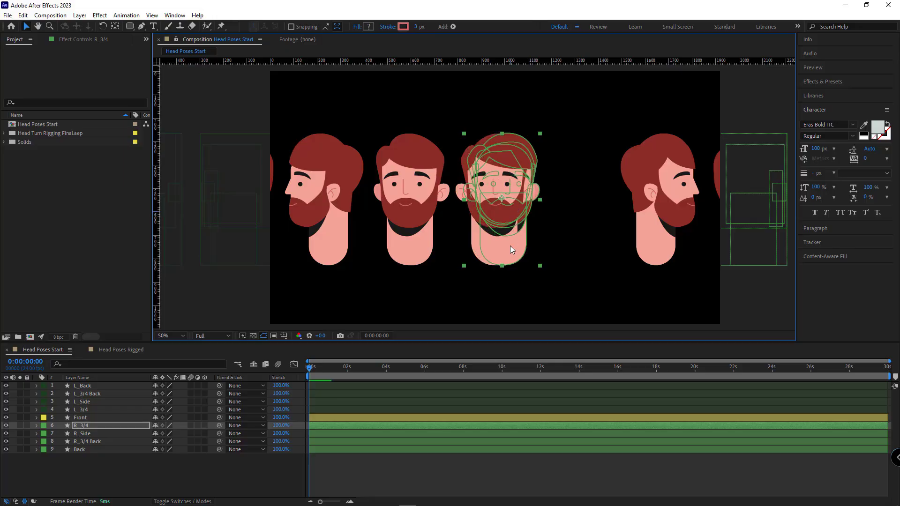
{"action": "key", "text": "ctrl+z"}
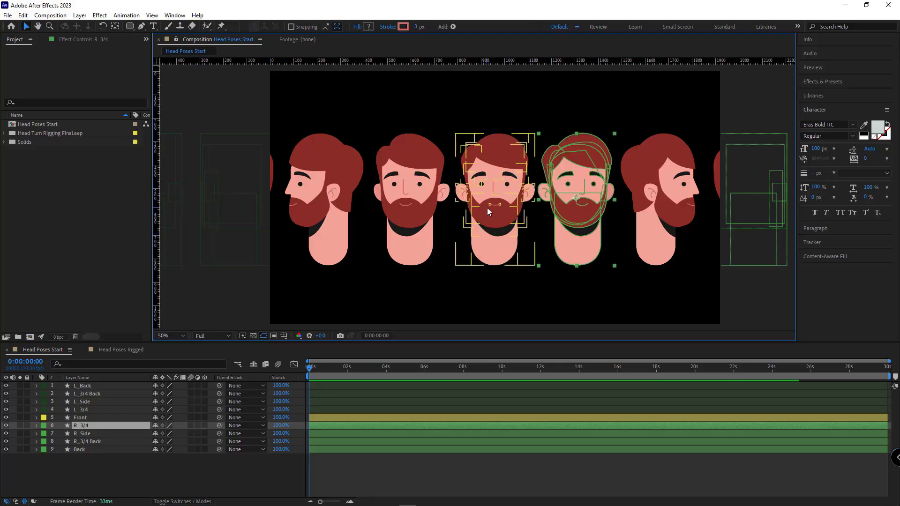
{"action": "key", "text": "F2"}
{"action": "key", "text": "comma"}
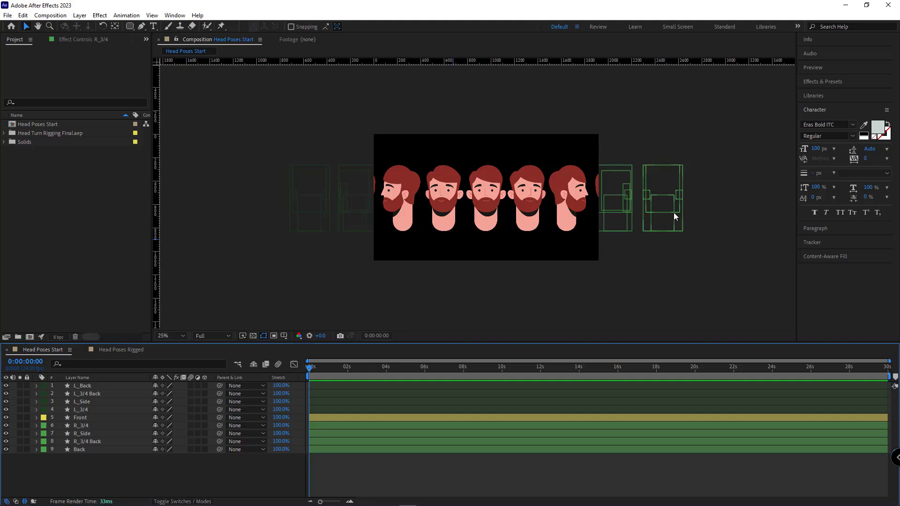
{"action": "key", "text": "period"}
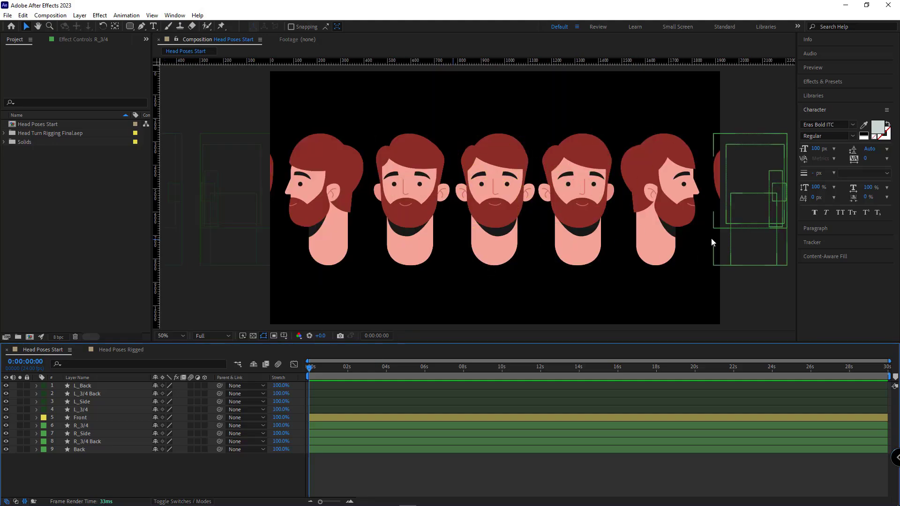
Select all nine head layers and centre them in the composition with Ctrl+Home
{"action": "left_click", "coordinate": [88, 386]}
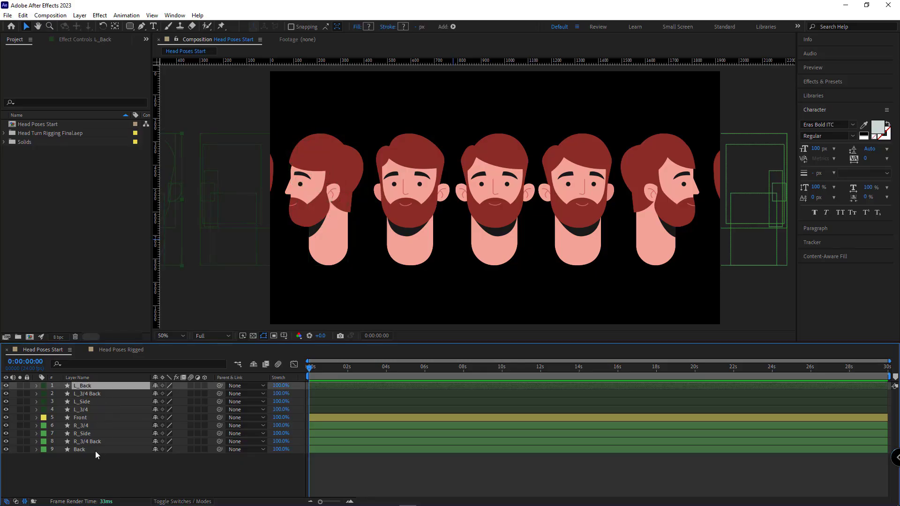
{"action": "left_click", "coordinate": [95, 451], "text": "shift"}
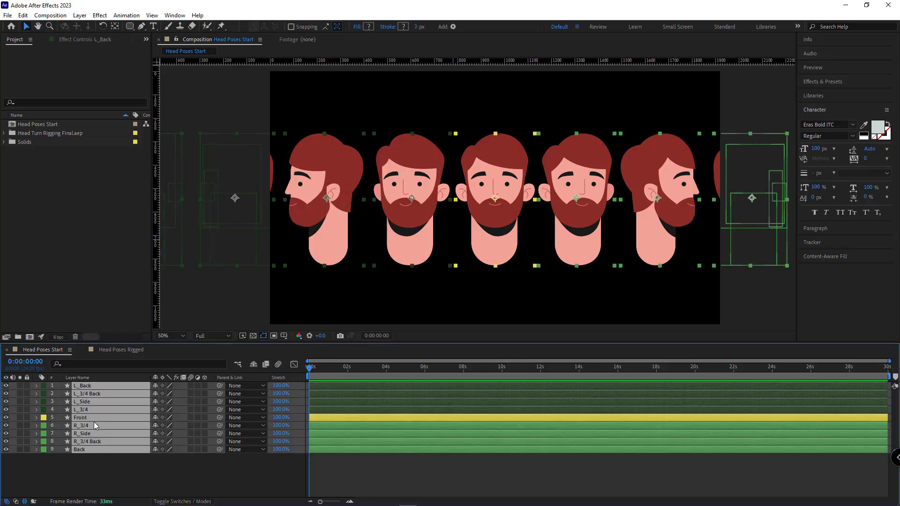
{"action": "key", "text": "ctrl+Home"}
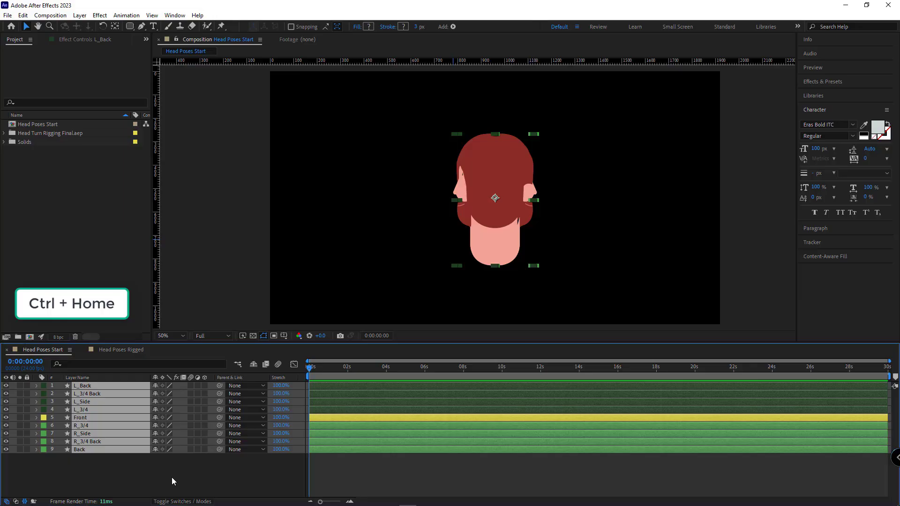
Keyframe all nine heads' Opacity to 0%, 100% and 0% on frames 0, 1 and 2
{"action": "left_click", "coordinate": [172, 477]}
{"action": "left_click", "coordinate": [89, 386]}
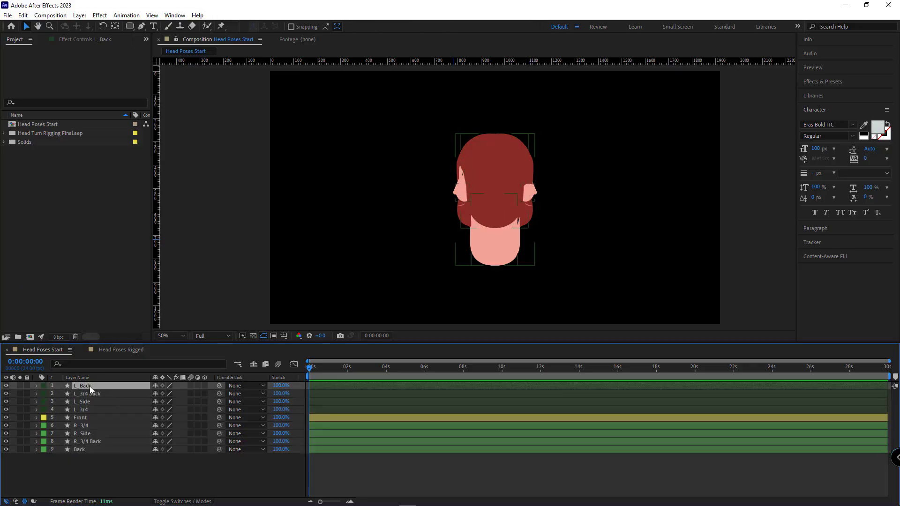
{"action": "left_click", "coordinate": [96, 451], "text": "shift"}
{"action": "key", "text": "t"}
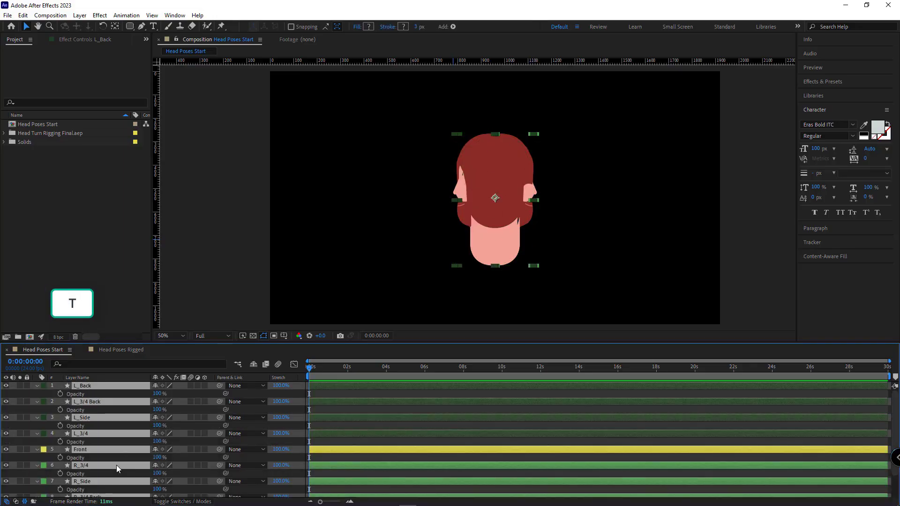
{"action": "left_click", "coordinate": [60, 394]}
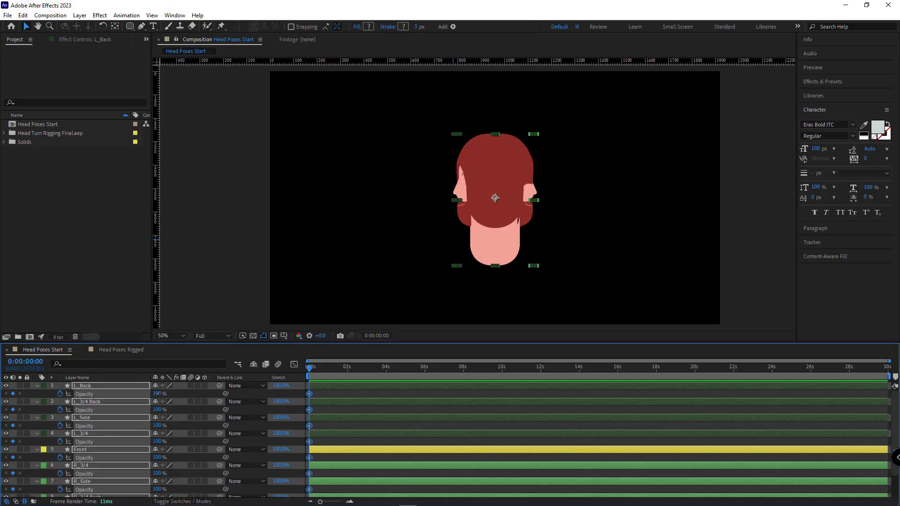
{"action": "left_click_drag", "start_coordinate": [158, 394], "coordinate": [88, 396]}
{"action": "key", "text": "Page_Down"}
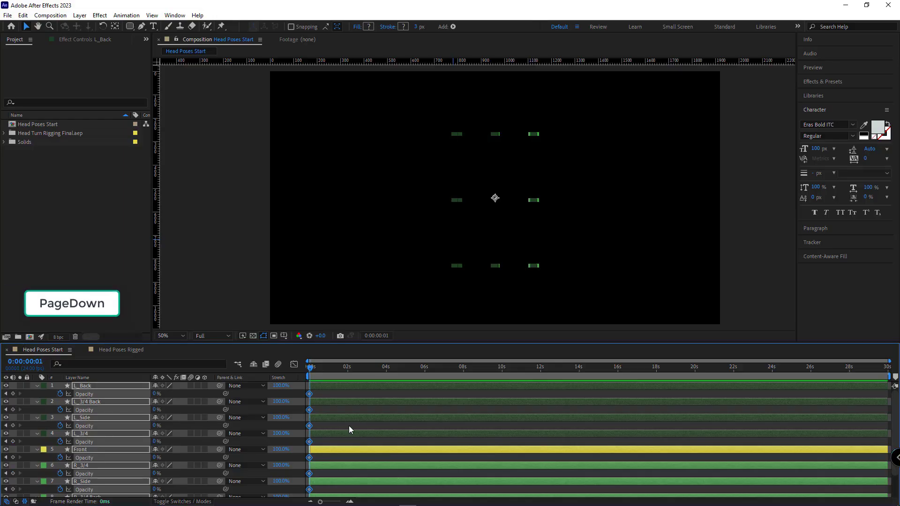
{"action": "scroll", "coordinate": [314, 431], "scroll_direction": "up", "scroll_amount": 3}
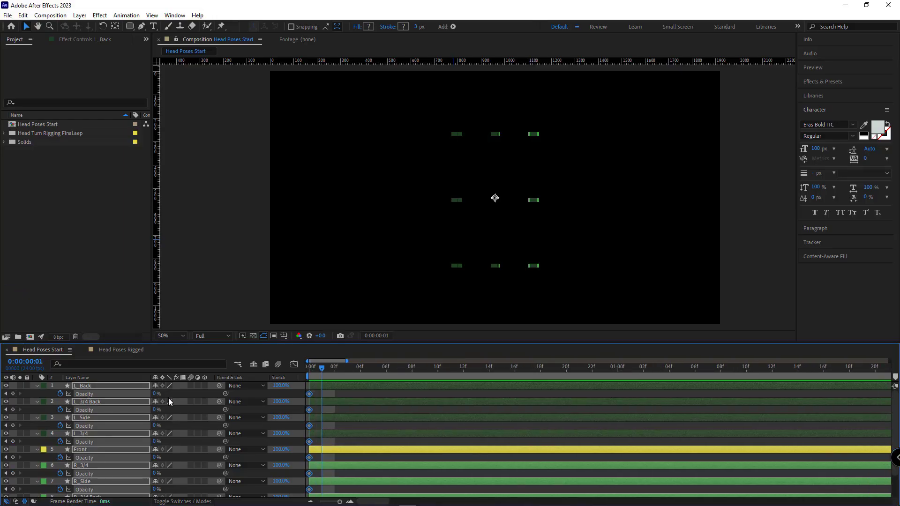
{"action": "left_click_drag", "start_coordinate": [155, 396], "coordinate": [209, 394]}
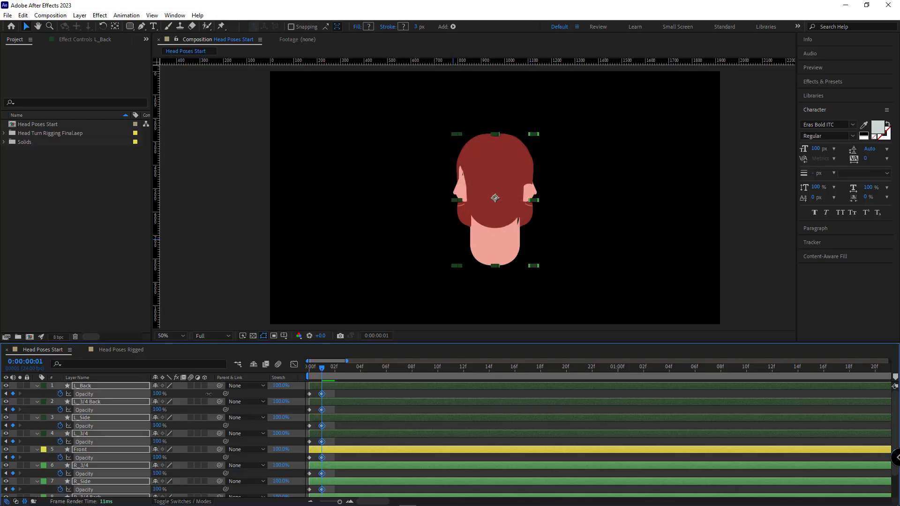
{"action": "key", "text": "Page_Down"}
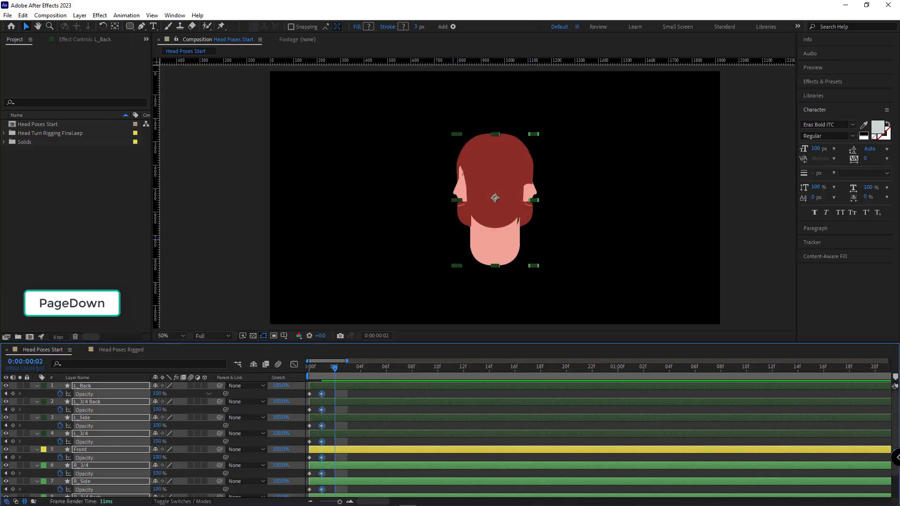
{"action": "left_click_drag", "start_coordinate": [157, 393], "coordinate": [73, 392]}
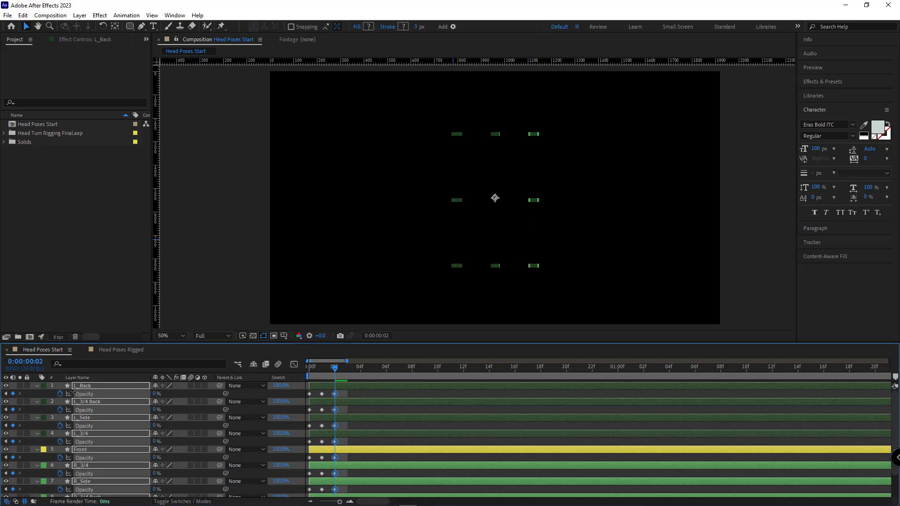
Shift each layer's opacity keyframes one frame later than the layer above, L_3/4 Back through R_3/4 Back
{"action": "left_click_drag", "start_coordinate": [343, 408], "coordinate": [347, 442]}
{"action": "left_click_drag", "start_coordinate": [351, 454], "coordinate": [307, 462]}
{"action": "left_click_drag", "start_coordinate": [310, 458], "coordinate": [414, 465]}
{"action": "scroll", "coordinate": [350, 477], "scroll_direction": "down", "scroll_amount": 1}
{"action": "scroll", "coordinate": [352, 479], "scroll_direction": "down", "scroll_amount": 1}
{"action": "left_click_drag", "start_coordinate": [351, 471], "coordinate": [412, 477]}
{"action": "left_click_drag", "start_coordinate": [346, 490], "coordinate": [412, 493]}
{"action": "scroll", "coordinate": [361, 459], "scroll_direction": "up", "scroll_amount": 2}
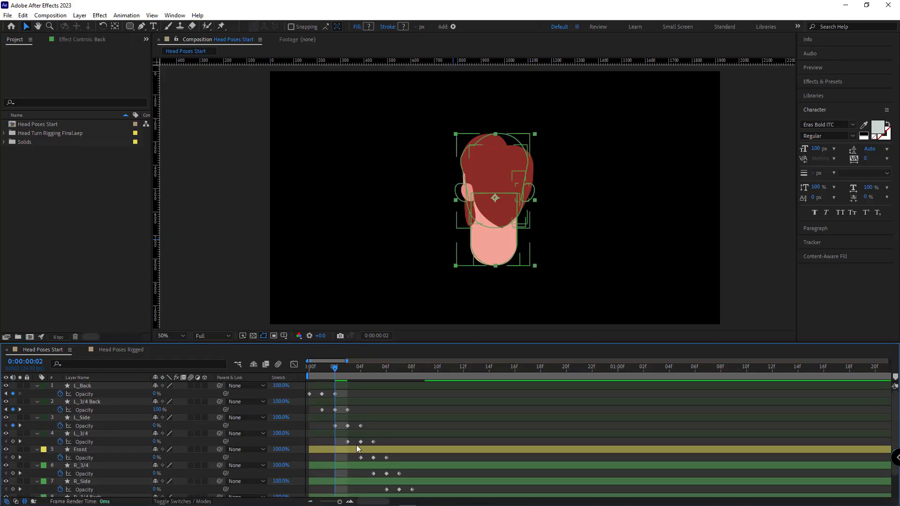
Delete L_Back's first and Back's last opacity keyframes, then preview the head turn
{"action": "left_click", "coordinate": [382, 410]}
{"action": "mouse_move", "coordinate": [315, 372]}
{"action": "left_mouse_down"}
{"action": "mouse_move", "coordinate": [437, 379]}
{"action": "mouse_move", "coordinate": [401, 394]}
{"action": "mouse_move", "coordinate": [341, 394]}
{"action": "mouse_move", "coordinate": [370, 416]}
{"action": "left_mouse_up"}
{"action": "left_click_drag", "start_coordinate": [328, 375], "coordinate": [308, 395]}
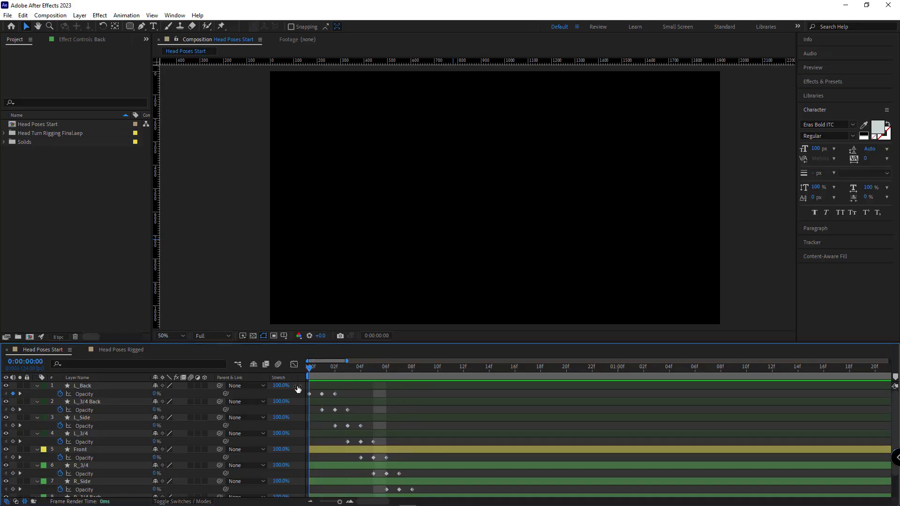
{"action": "left_click", "coordinate": [308, 394]}
{"action": "key", "text": "Delete"}
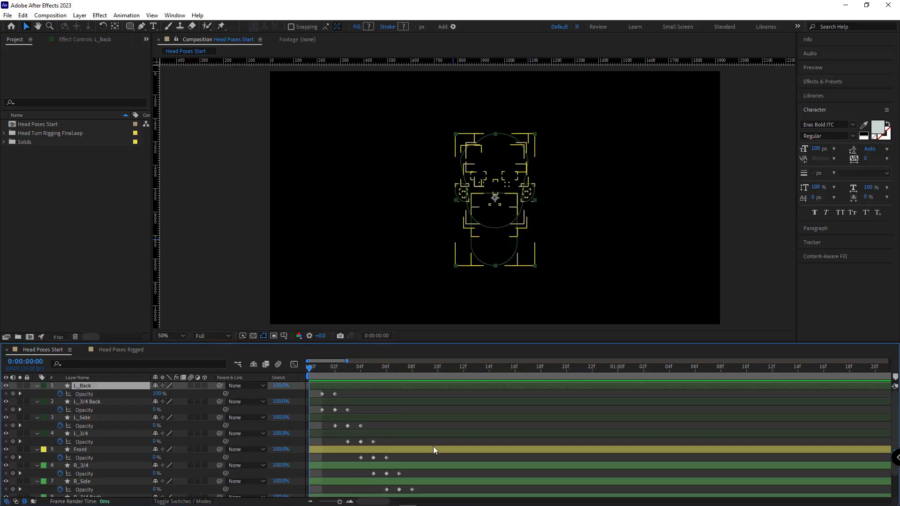
{"action": "scroll", "coordinate": [375, 424], "scroll_direction": "down", "scroll_amount": 1}
{"action": "key", "text": "ctrl+a"}
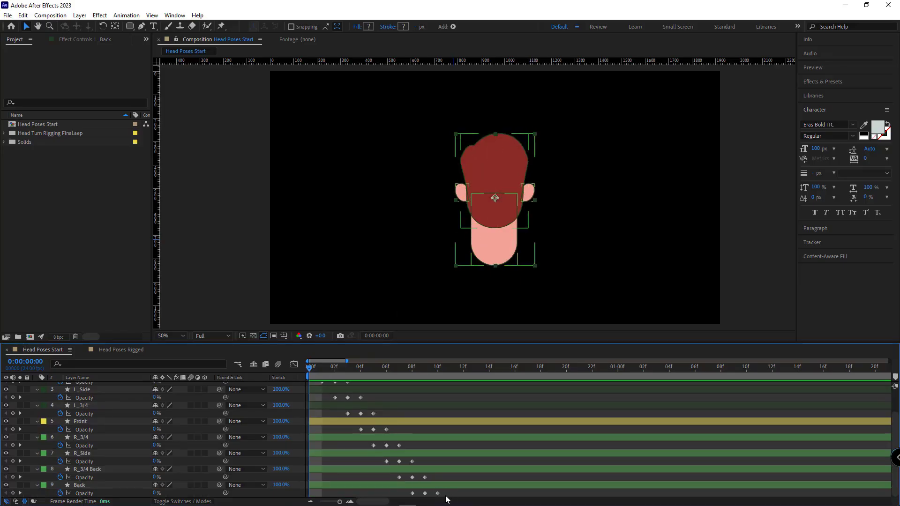
{"action": "left_click", "coordinate": [439, 493]}
{"action": "key", "text": "Delete"}
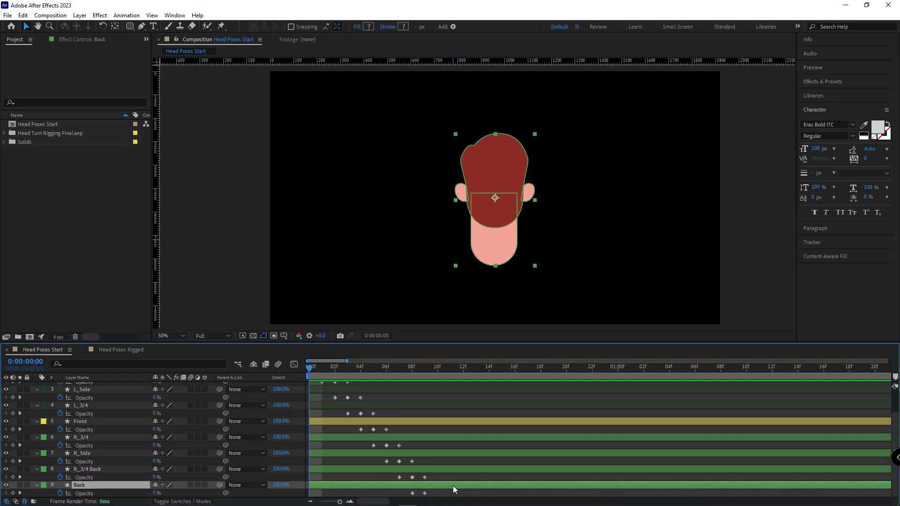
{"action": "left_click_drag", "start_coordinate": [331, 367], "coordinate": [373, 367]}
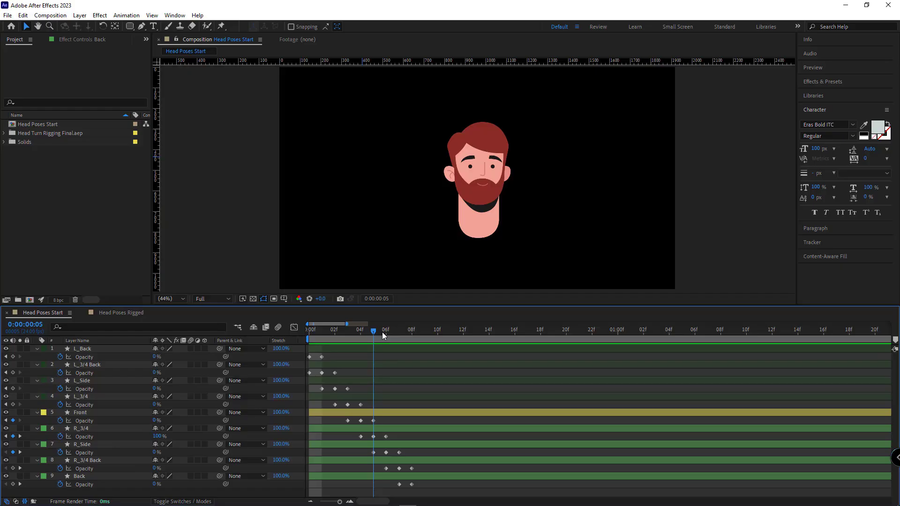
End the work area at frame 8, the back view
{"action": "left_click_drag", "start_coordinate": [373, 338], "coordinate": [411, 339]}
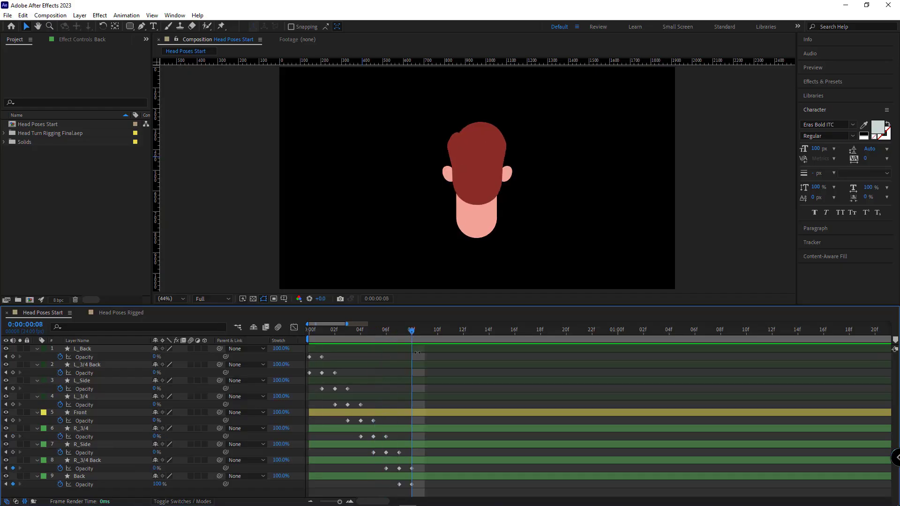
{"action": "key", "text": "n"}
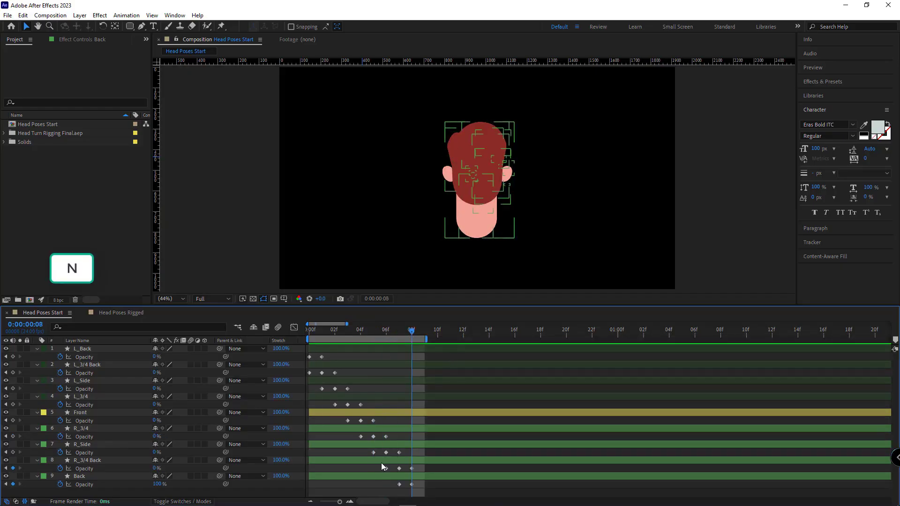
{"action": "left_click_drag", "start_coordinate": [334, 333], "coordinate": [299, 336]}
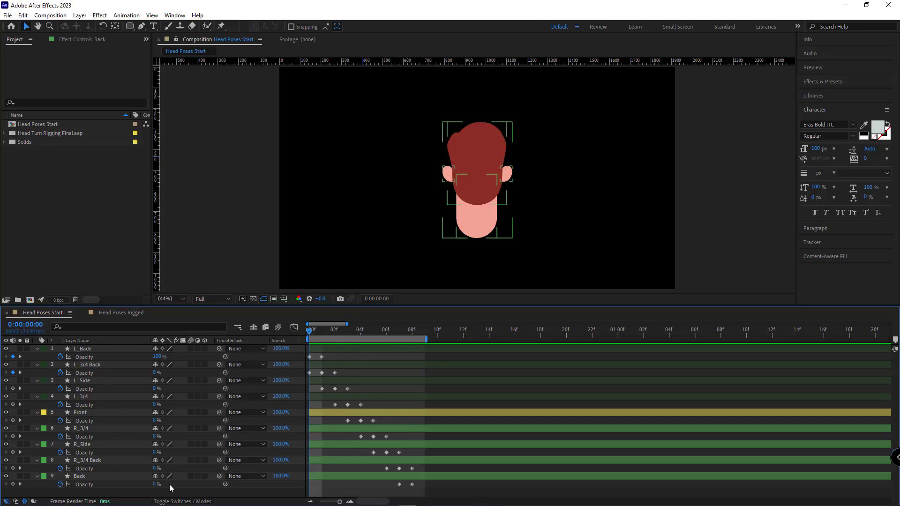
Add an opacity keyframe to every head layer on each frame from 0 to 8
{"action": "left_click", "coordinate": [13, 389]}
{"action": "left_click", "coordinate": [13, 405]}
{"action": "left_click", "coordinate": [13, 421]}
{"action": "left_click", "coordinate": [13, 436]}
{"action": "left_click", "coordinate": [13, 452]}
{"action": "left_click", "coordinate": [13, 468]}
{"action": "left_click", "coordinate": [12, 484]}
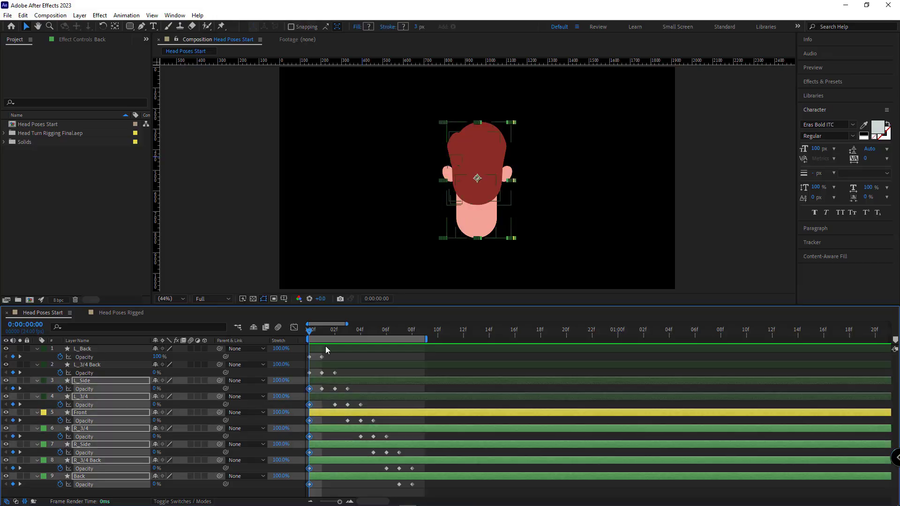
{"action": "left_click", "coordinate": [322, 330]}
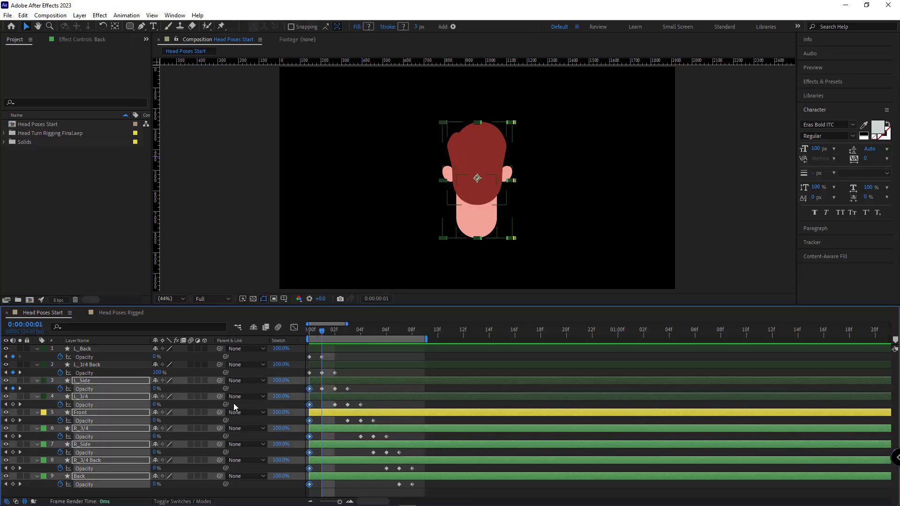
{"action": "left_click", "coordinate": [12, 405]}
{"action": "left_click", "coordinate": [84, 381], "text": "ctrl"}
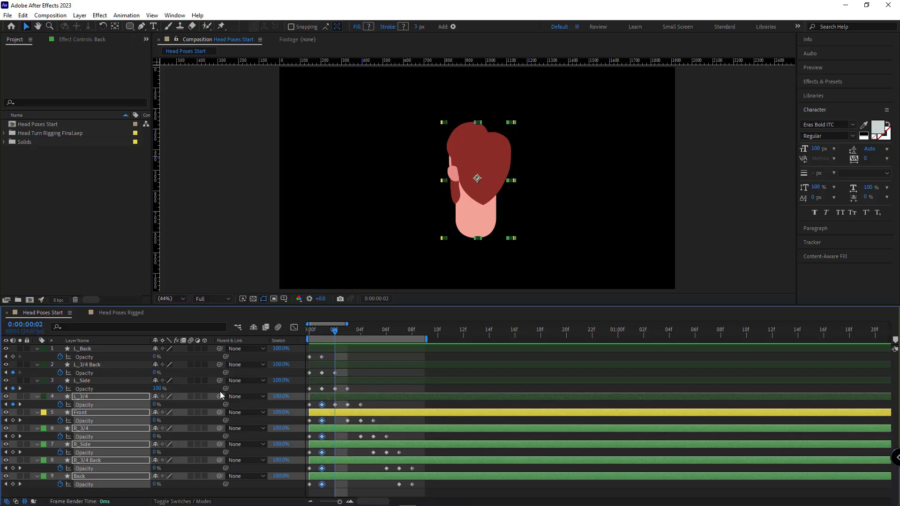
{"action": "left_click", "coordinate": [13, 357]}
{"action": "left_click", "coordinate": [81, 397], "text": "ctrl"}
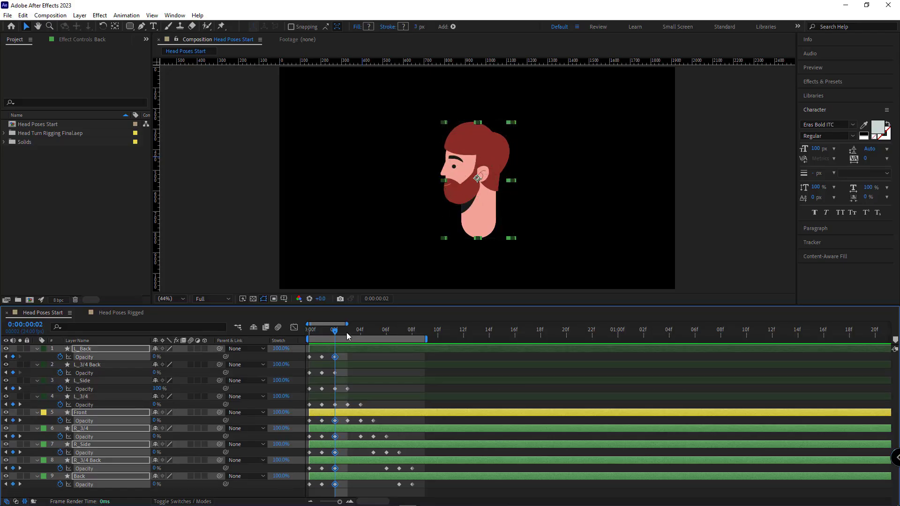
{"action": "key", "text": "Page_Down"}
{"action": "left_click", "coordinate": [13, 453]}
{"action": "left_click", "coordinate": [84, 365], "text": "ctrl"}
{"action": "left_click", "coordinate": [81, 413], "text": "ctrl"}
{"action": "key", "text": "Page_Down"}
{"action": "left_click", "coordinate": [82, 380], "text": "ctrl"}
{"action": "left_click", "coordinate": [83, 428], "text": "ctrl"}
{"action": "key", "text": "Page_Down"}
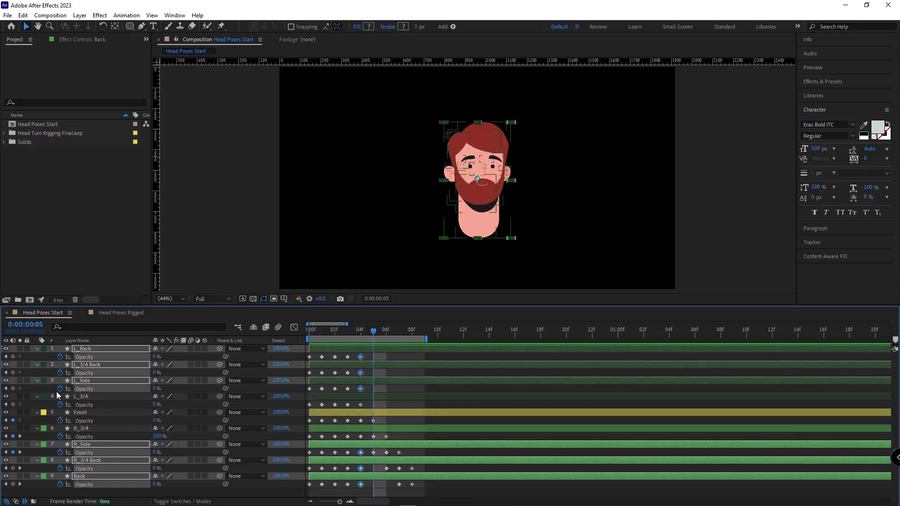
{"action": "left_click", "coordinate": [80, 397], "text": "ctrl"}
{"action": "left_click", "coordinate": [82, 444], "text": "ctrl"}
{"action": "left_click", "coordinate": [13, 357]}
{"action": "key", "text": "Page_Down"}
{"action": "left_click", "coordinate": [80, 413], "text": "ctrl"}
{"action": "left_click", "coordinate": [86, 460], "text": "ctrl"}
{"action": "left_click", "coordinate": [13, 358]}
{"action": "key", "text": "Page_Down"}
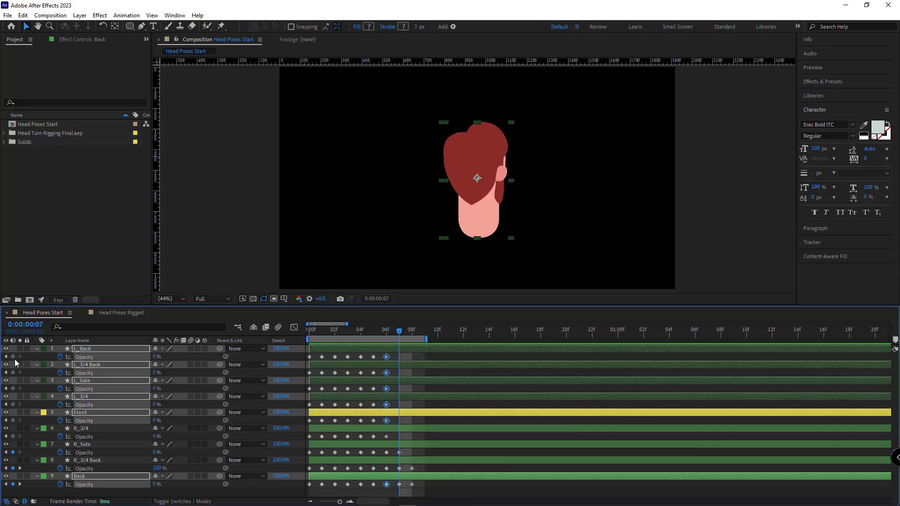
{"action": "left_click", "coordinate": [82, 428], "text": "ctrl"}
{"action": "left_click", "coordinate": [79, 477], "text": "ctrl"}
{"action": "left_click", "coordinate": [13, 357]}
{"action": "key", "text": "Page_Down"}
{"action": "left_click", "coordinate": [82, 445], "text": "ctrl"}
{"action": "left_click", "coordinate": [13, 358]}
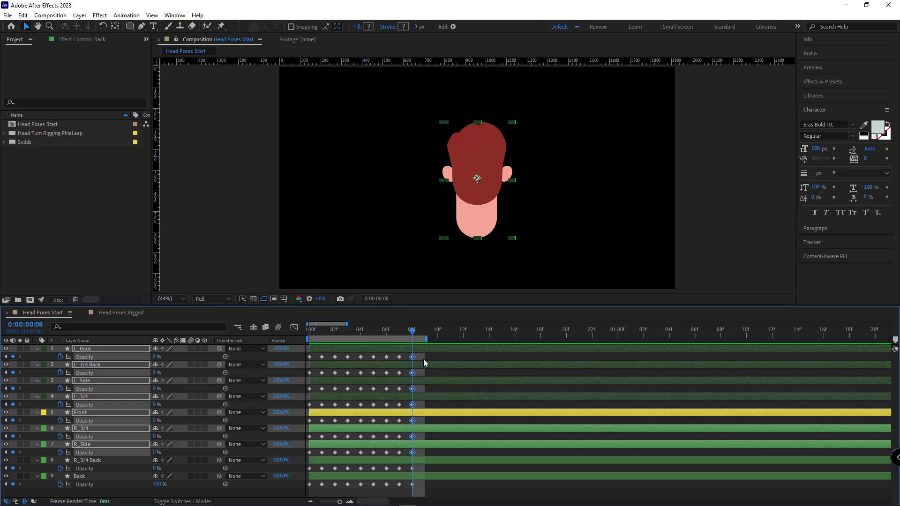
Convert all opacity keyframes to hold keyframes with Toggle Hold Keyframe
{"action": "left_click_drag", "start_coordinate": [423, 352], "coordinate": [302, 492]}
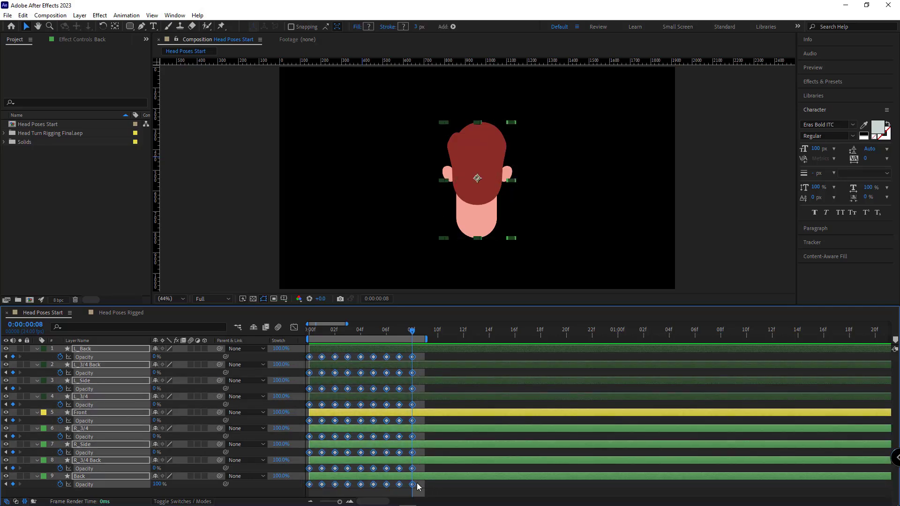
{"action": "right_click", "coordinate": [412, 484]}
{"action": "left_click", "coordinate": [452, 433]}
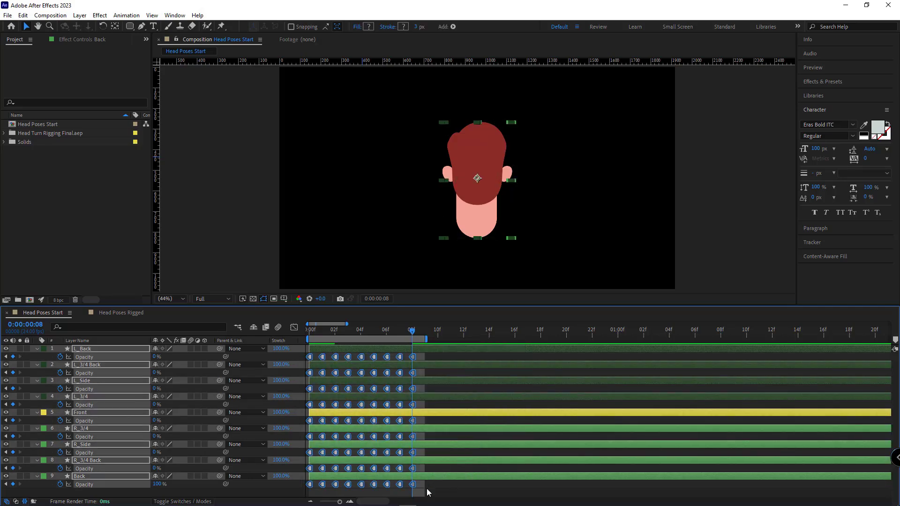
{"action": "left_click", "coordinate": [426, 492]}
{"action": "mouse_move", "coordinate": [360, 331]}
{"action": "left_mouse_down"}
{"action": "mouse_move", "coordinate": [341, 333]}
{"action": "mouse_move", "coordinate": [360, 333]}
{"action": "left_mouse_up"}
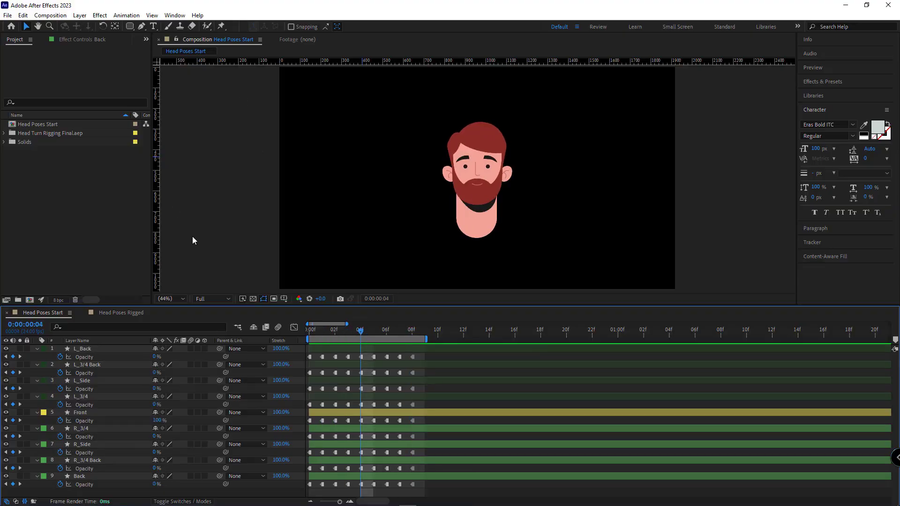
Add a full-composition rounded rectangle shape layer
{"action": "left_click_drag", "start_coordinate": [131, 25], "coordinate": [172, 38]}
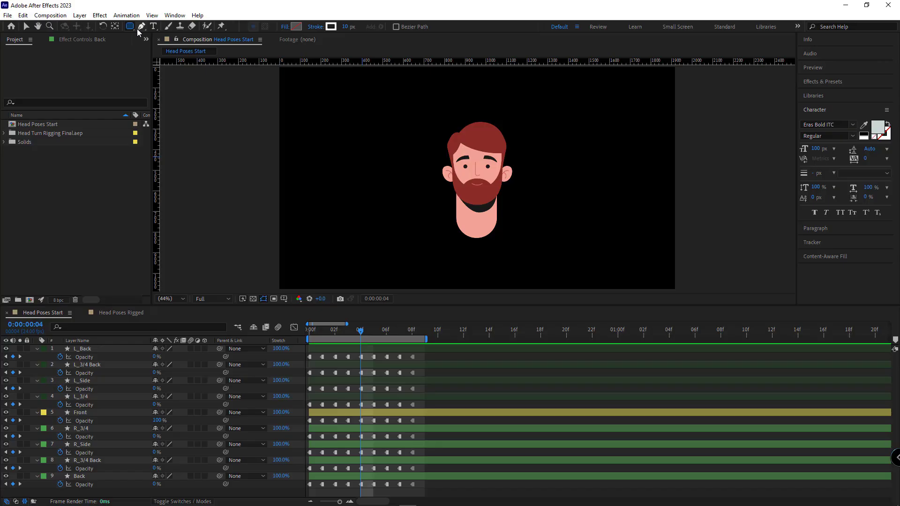
{"action": "double_click", "coordinate": [130, 26]}
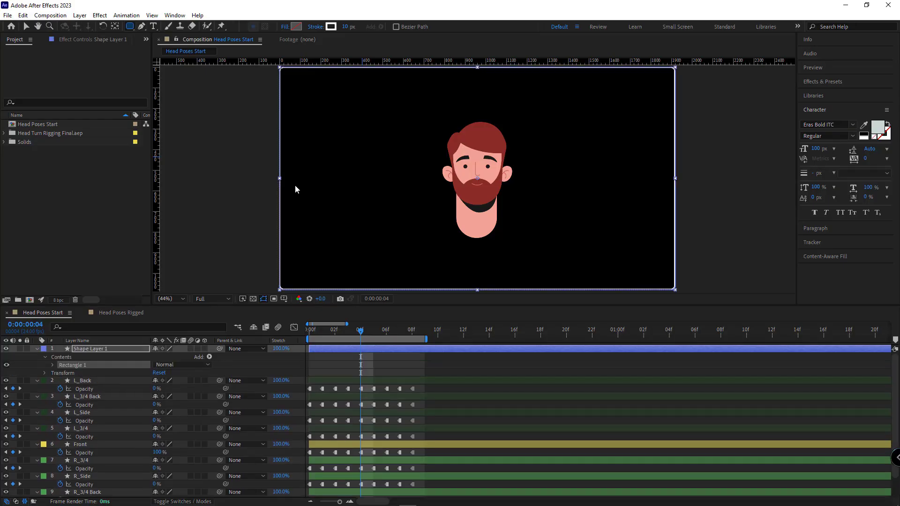
{"action": "key", "text": "v"}
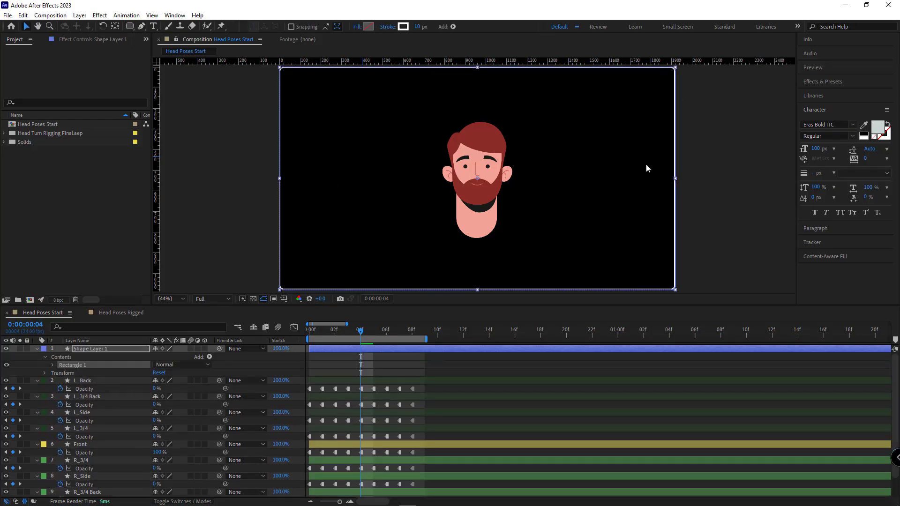
Set the rectangle path size to 400×100 and Roundness to 50
{"action": "left_click", "coordinate": [52, 365]}
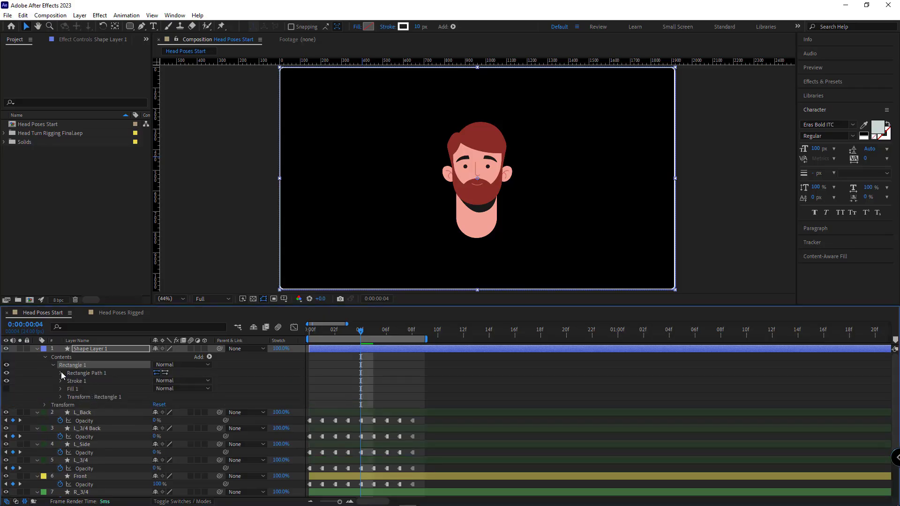
{"action": "left_click", "coordinate": [61, 373]}
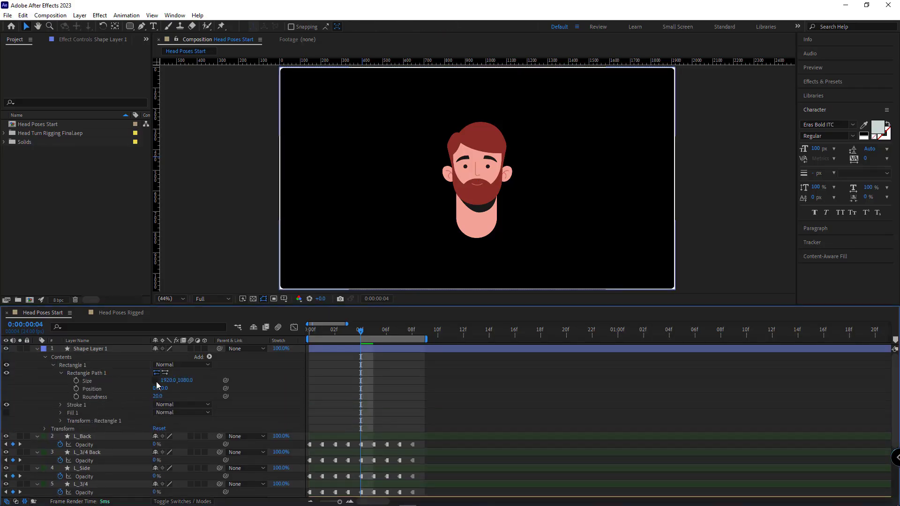
{"action": "left_click", "coordinate": [170, 380]}
{"action": "type", "text": "400"}
{"action": "key", "text": "Tab"}
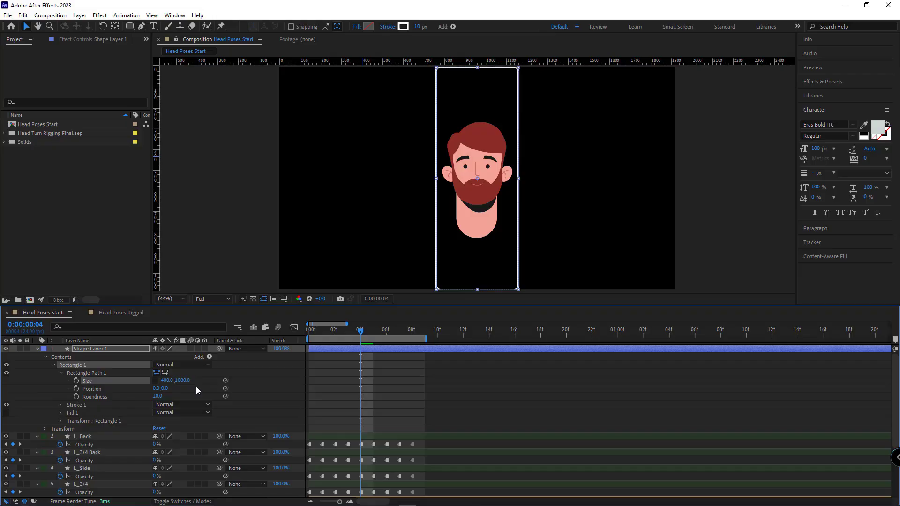
{"action": "type", "text": "100"}
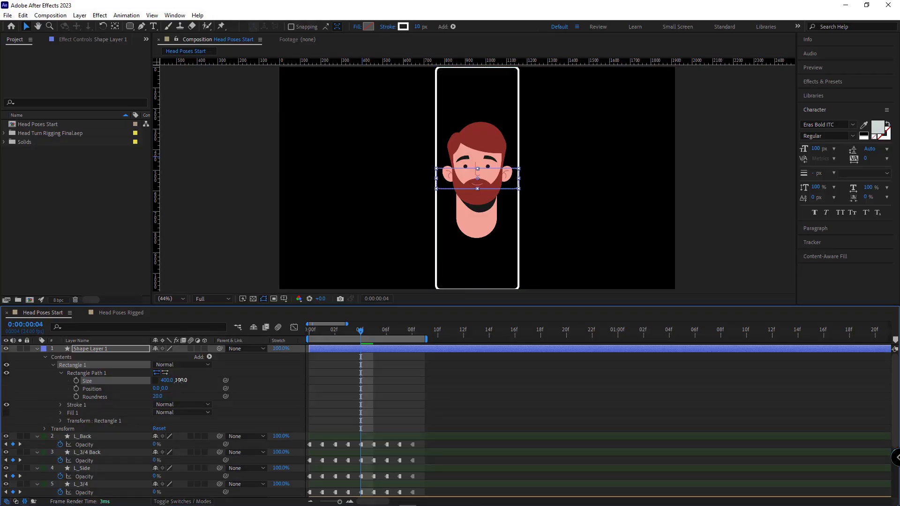
{"action": "key", "text": "Return"}
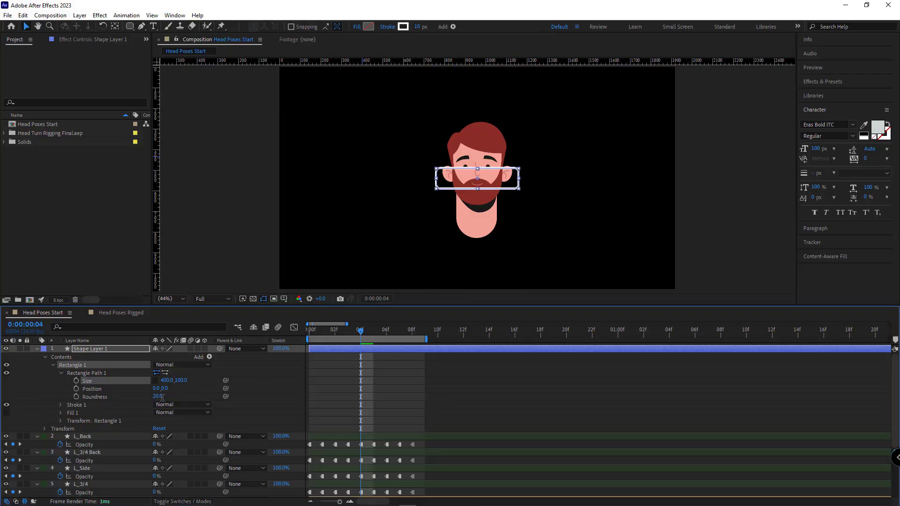
{"action": "left_click", "coordinate": [158, 397]}
{"action": "type", "text": "50"}
{"action": "key", "text": "Return"}
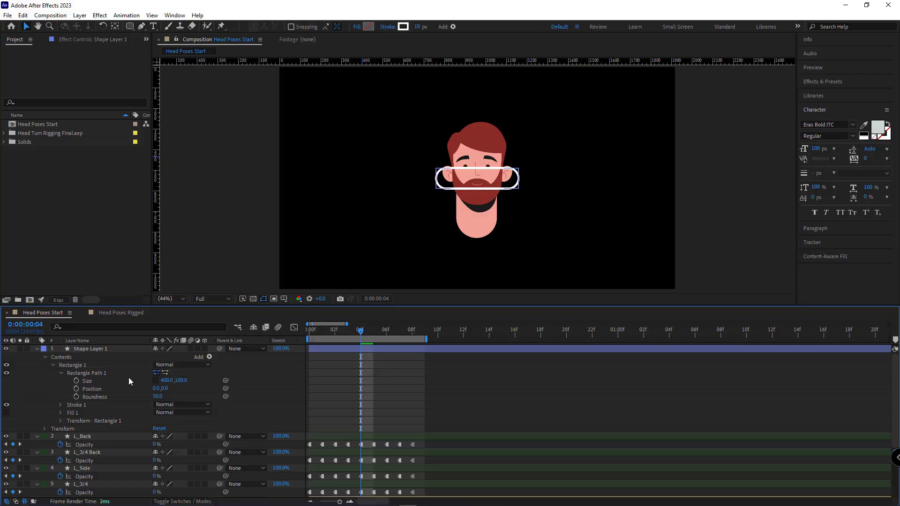
Move the capsule above the head to the comp's top-left and collapse its properties
{"action": "left_click_drag", "start_coordinate": [457, 185], "coordinate": [345, 94]}
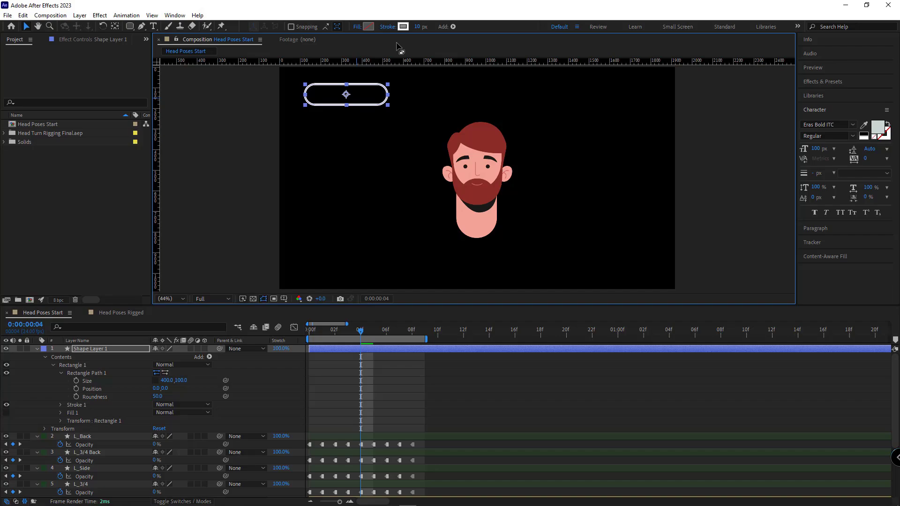
{"action": "left_click", "coordinate": [60, 373]}
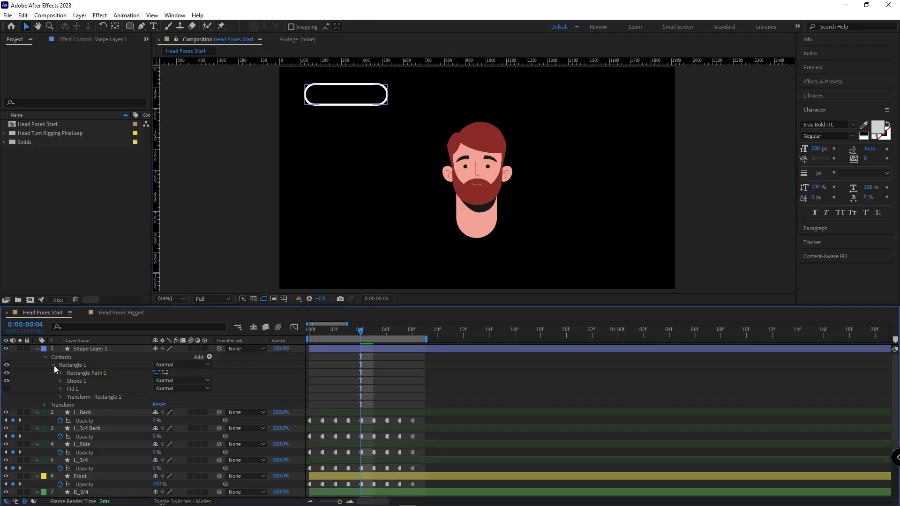
{"action": "left_click", "coordinate": [55, 365]}
{"action": "left_click", "coordinate": [37, 349]}
Rename the shape layer to Frame
{"action": "left_click", "coordinate": [74, 350]}
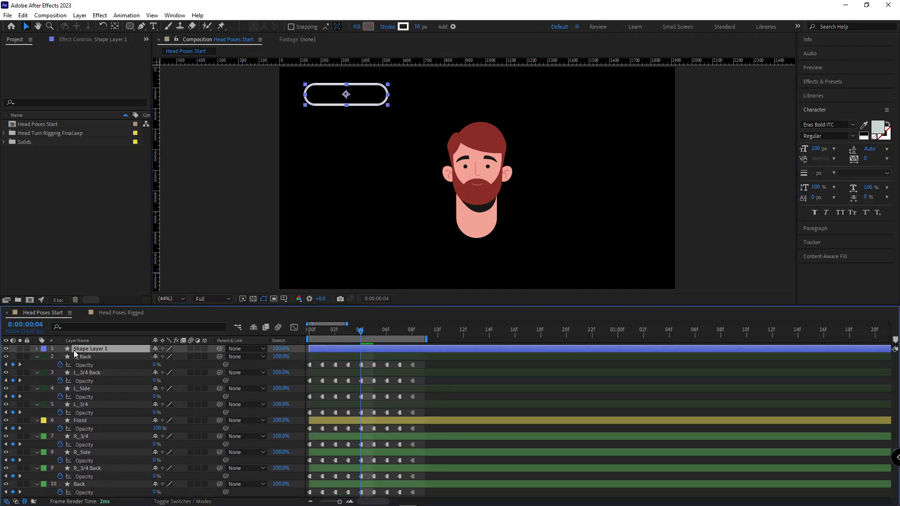
{"action": "key", "text": "Return"}
{"action": "type", "text": "Frame"}
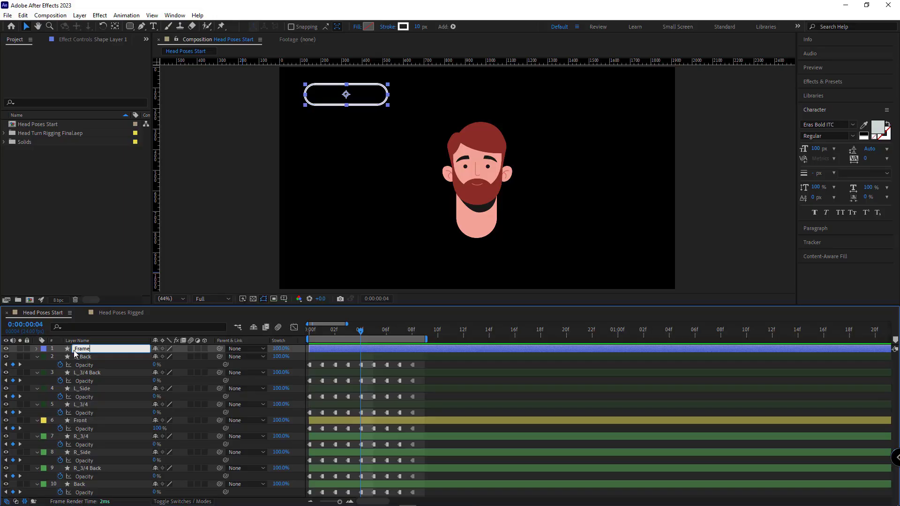
{"action": "key", "text": "Return"}
Duplicate the Frame layer and name the copy Slider
{"action": "left_click", "coordinate": [120, 352]}
{"action": "key", "text": "ctrl+d"}
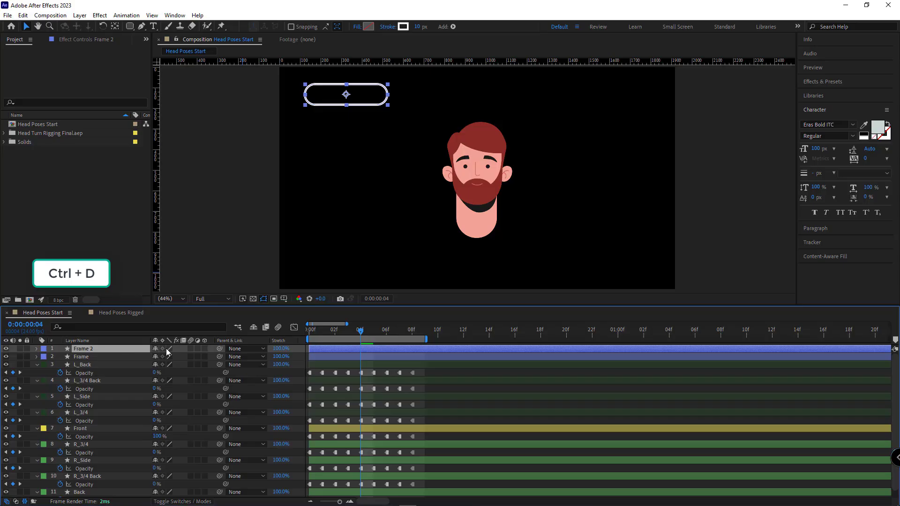
{"action": "key", "text": "Return"}
{"action": "type", "text": "Slider"}
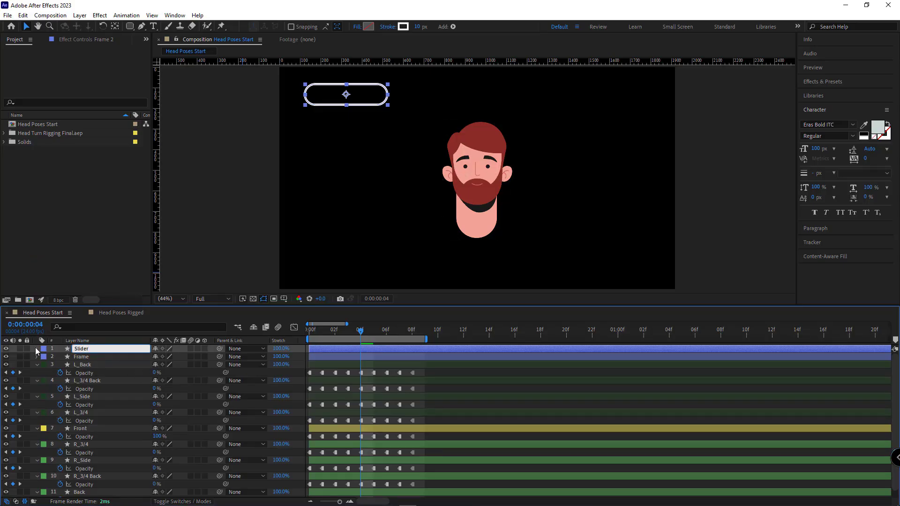
{"action": "key", "text": "Return"}
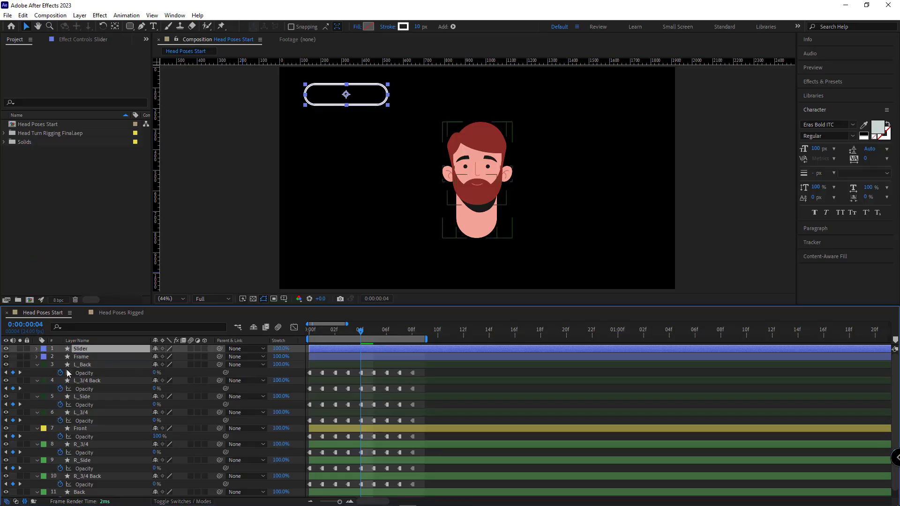
Parent the Slider layer to Frame and set its Position to 0, 0
{"action": "key", "text": "p"}
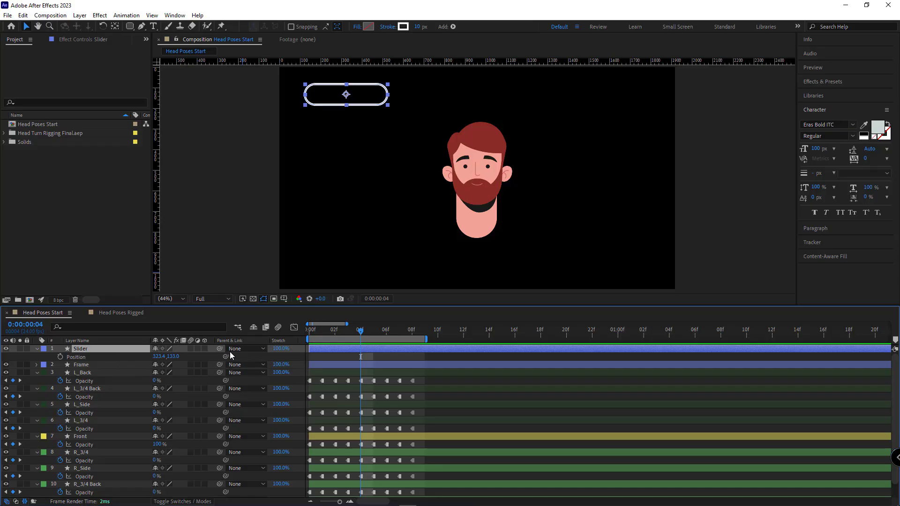
{"action": "left_click_drag", "start_coordinate": [220, 350], "coordinate": [86, 366]}
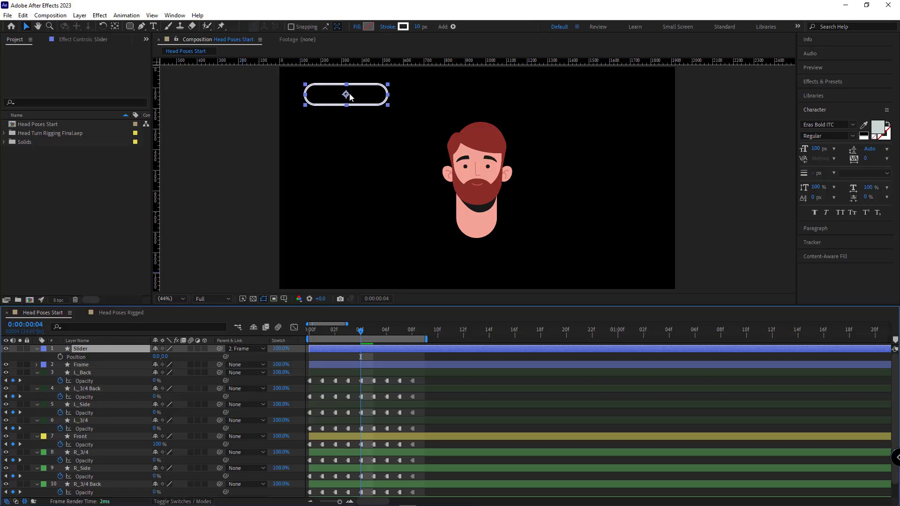
{"action": "left_click", "coordinate": [37, 349]}
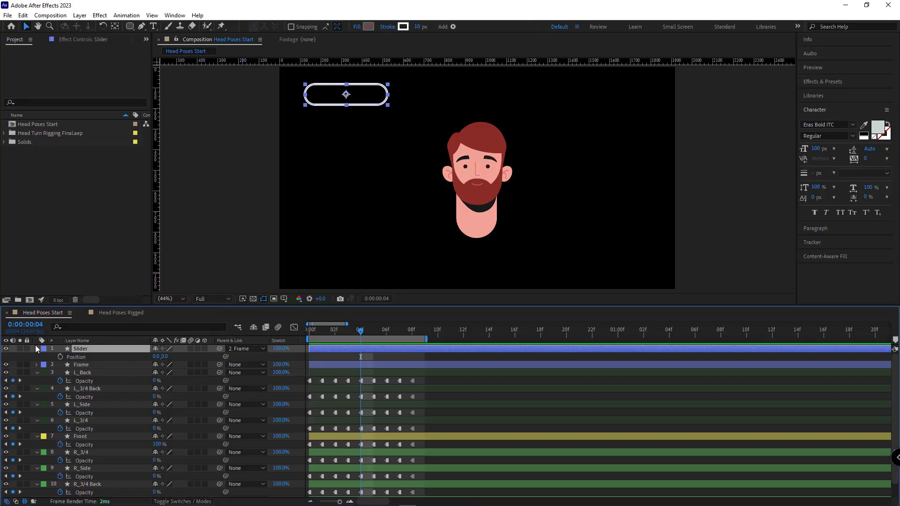
{"action": "left_click", "coordinate": [37, 348]}
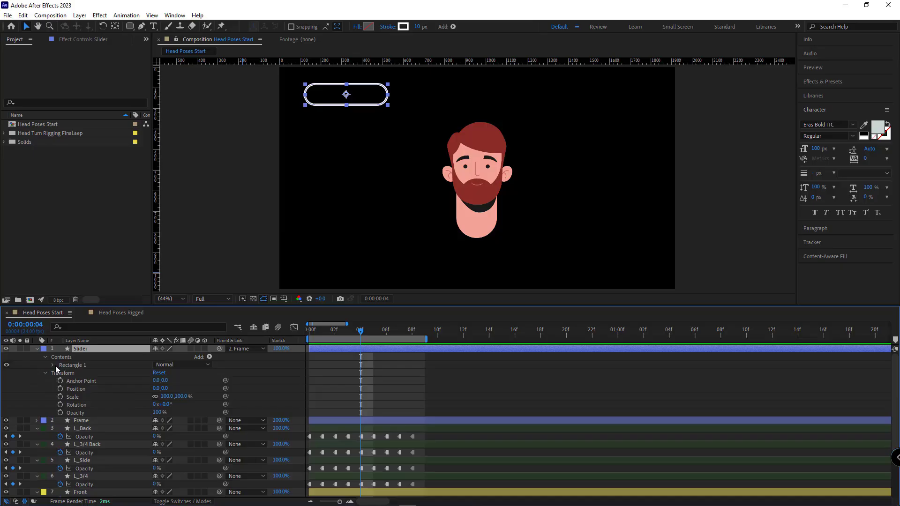
Set the Slider's Rectangle Path 1 size to 70 x 70, making a round knob
{"action": "left_click", "coordinate": [53, 364]}
{"action": "left_click", "coordinate": [60, 373]}
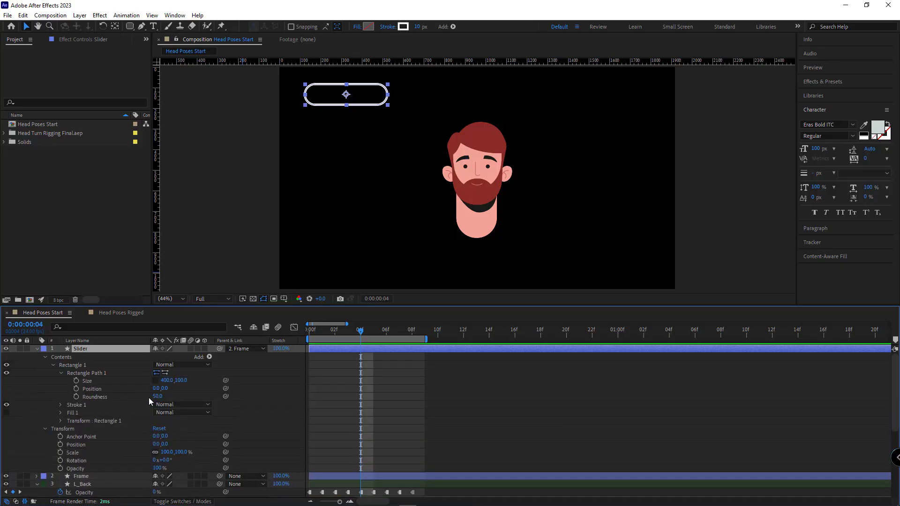
{"action": "left_click", "coordinate": [167, 380]}
{"action": "type", "text": "70"}
{"action": "key", "text": "Return"}
{"action": "left_click", "coordinate": [180, 380]}
{"action": "type", "text": "70"}
{"action": "key", "text": "Return"}
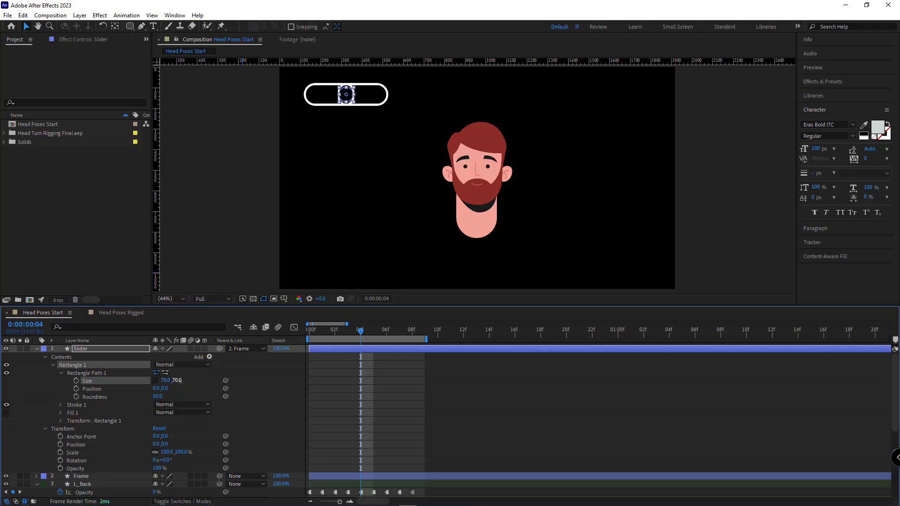
{"action": "left_click", "coordinate": [50, 382]}
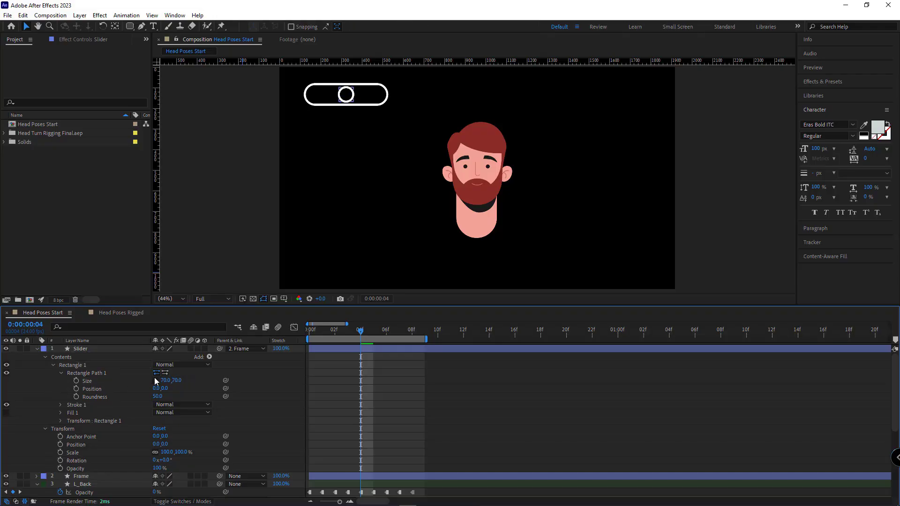
{"action": "left_click", "coordinate": [54, 366]}
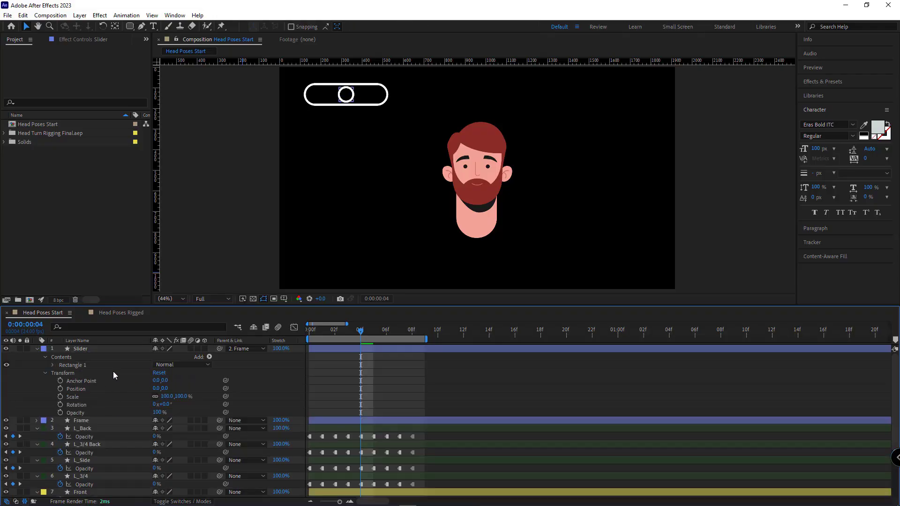
{"action": "left_click", "coordinate": [84, 349]}
Set the knob's stroke colour to the beard's dark red with the eyedropper
{"action": "left_click", "coordinate": [402, 27]}
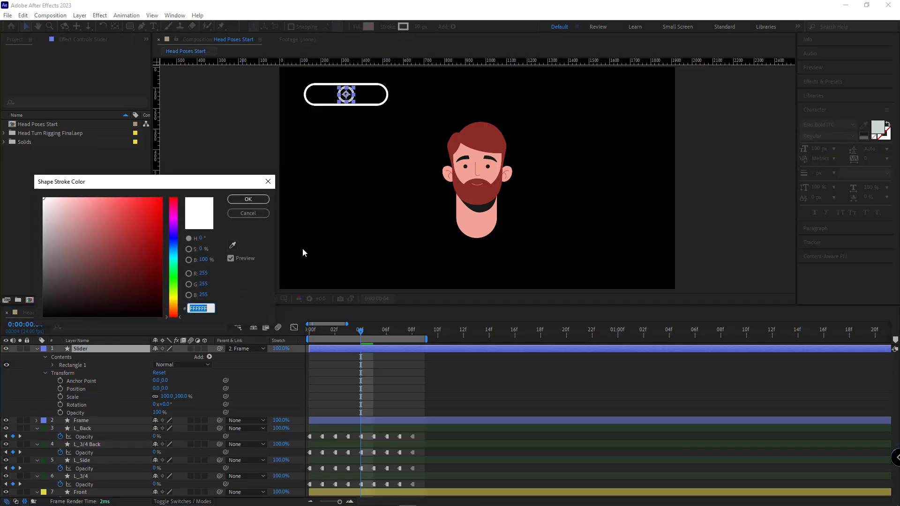
{"action": "left_click", "coordinate": [232, 245]}
{"action": "left_click", "coordinate": [477, 190]}
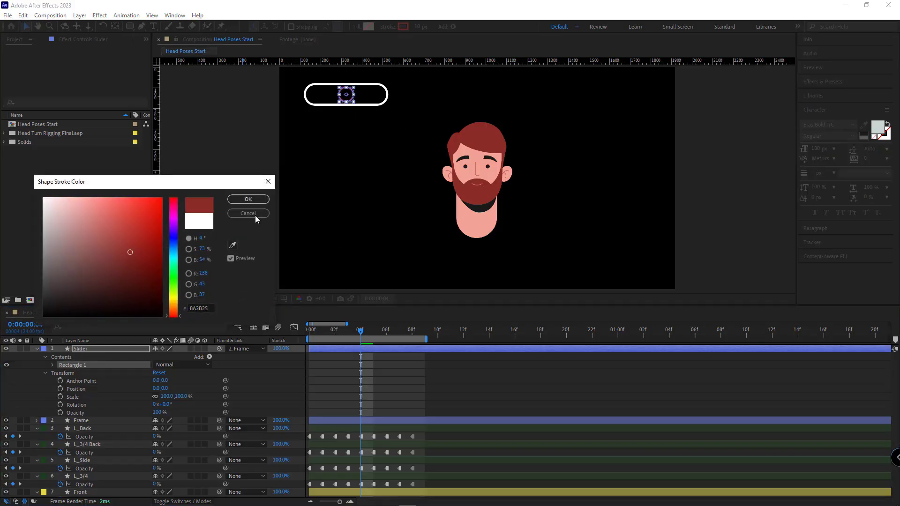
{"action": "left_click", "coordinate": [241, 202]}
Enable Fill 1 and give the knob the same dark red fill
{"action": "left_click", "coordinate": [53, 365]}
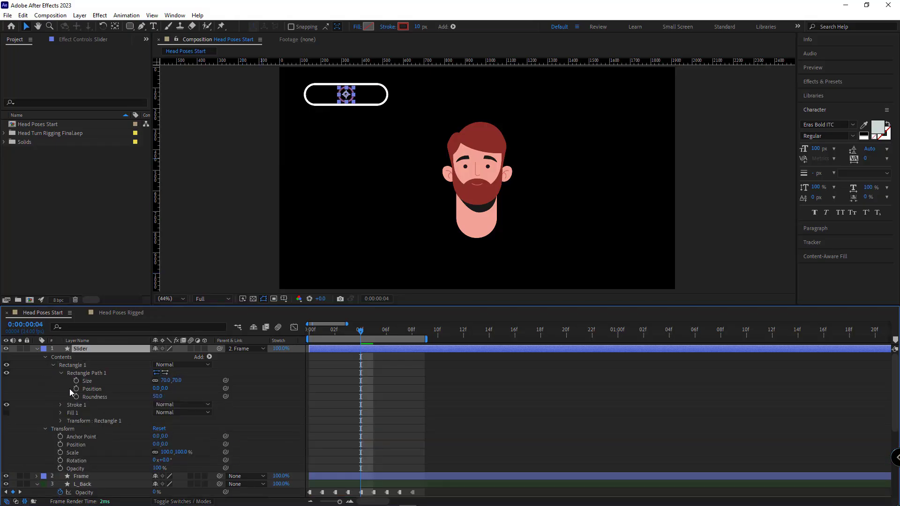
{"action": "left_click", "coordinate": [7, 413]}
{"action": "left_click", "coordinate": [368, 26]}
{"action": "left_click", "coordinate": [232, 245]}
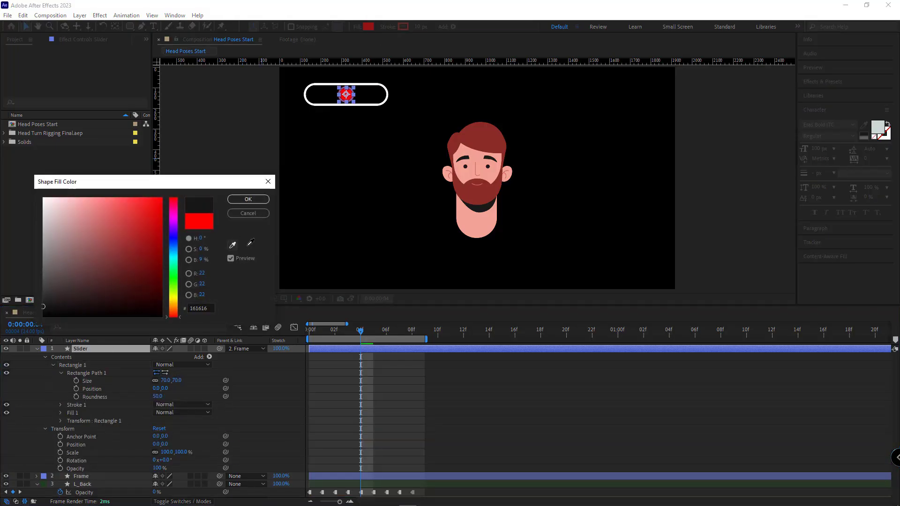
{"action": "left_click", "coordinate": [486, 197]}
{"action": "left_click", "coordinate": [241, 200]}
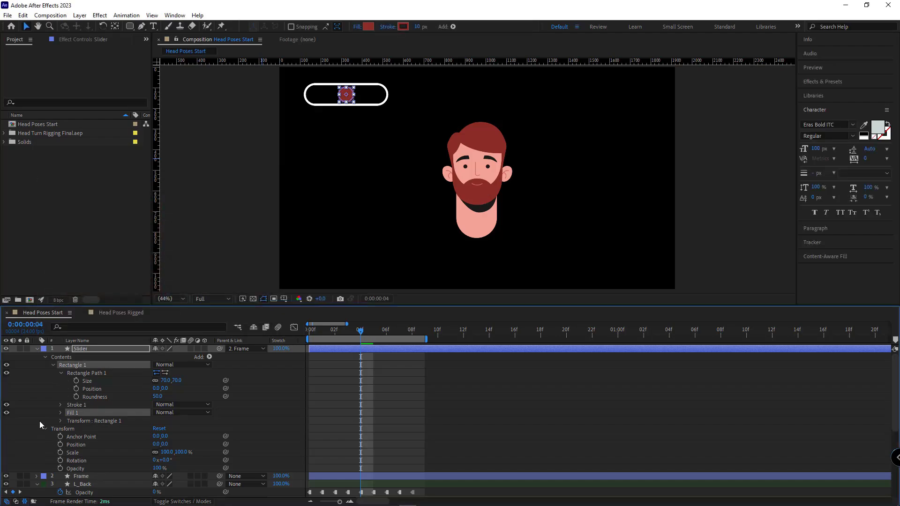
{"action": "left_click", "coordinate": [44, 357]}
Apply Separate Dimensions to the Slider's Position, giving X Position and Y Position at 0
{"action": "left_click", "coordinate": [43, 365]}
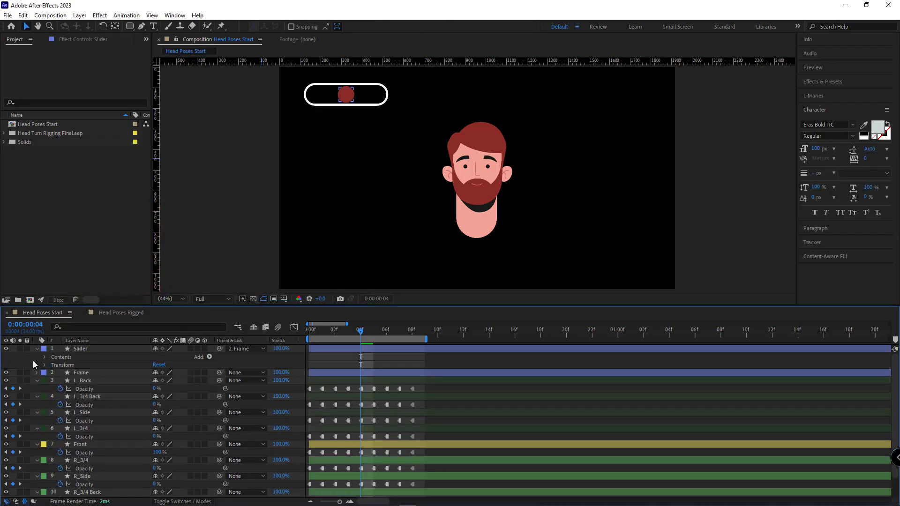
{"action": "left_click", "coordinate": [347, 96]}
{"action": "key", "text": "p"}
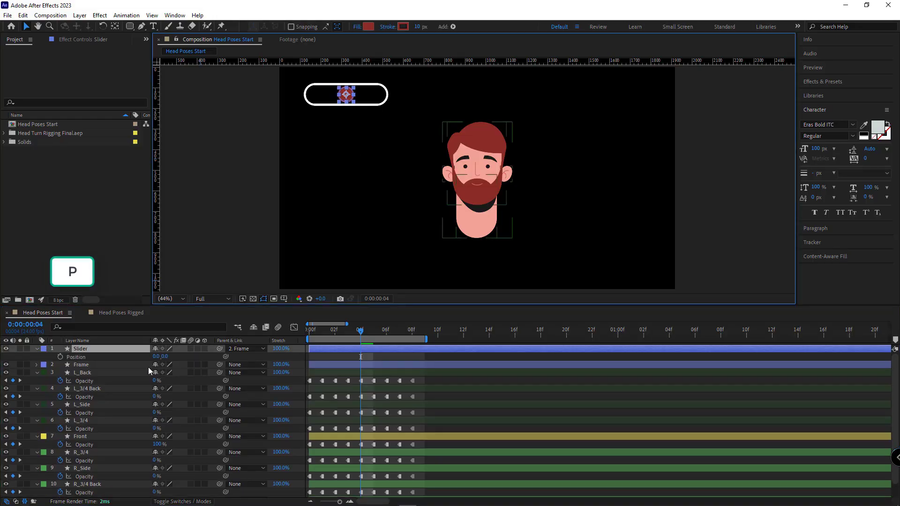
{"action": "right_click", "coordinate": [83, 356]}
{"action": "left_click", "coordinate": [124, 383]}
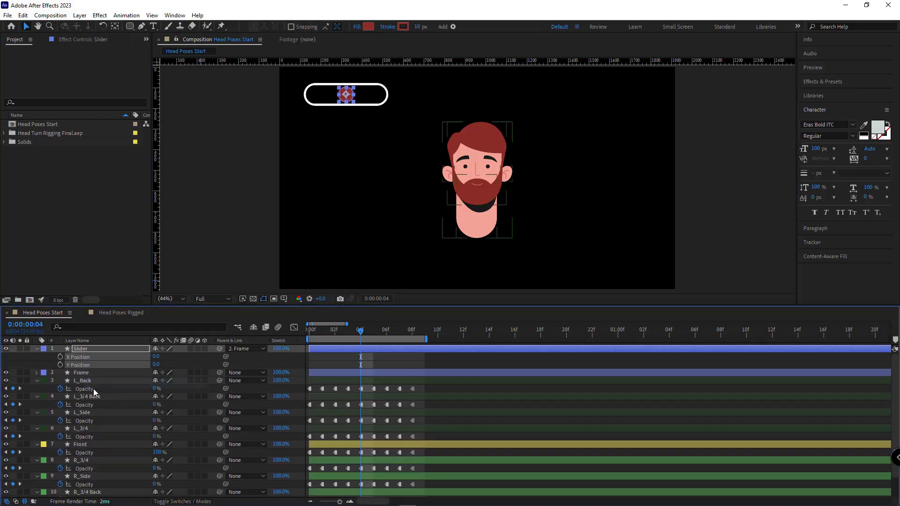
{"action": "left_click", "coordinate": [41, 386]}
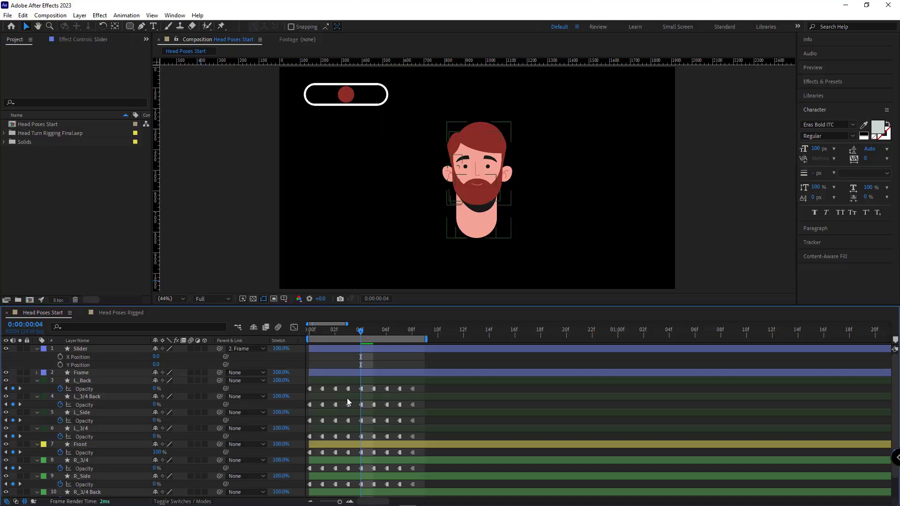
{"action": "left_click", "coordinate": [347, 99]}
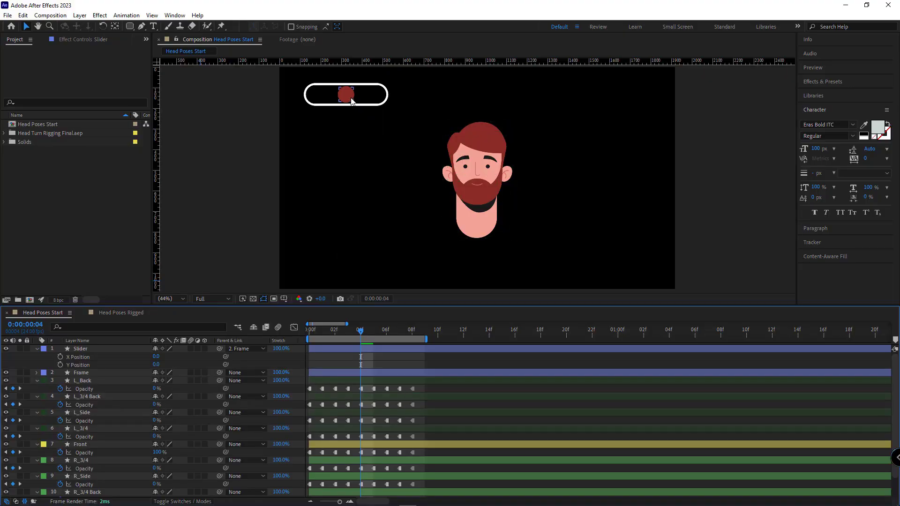
{"action": "left_click", "coordinate": [337, 105]}
{"action": "left_click", "coordinate": [143, 356]}
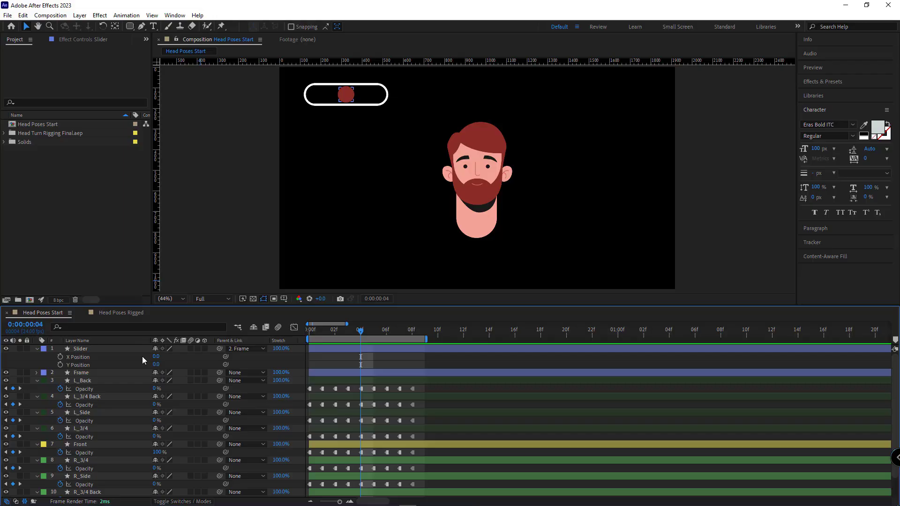
Paste the prepared linear/valueAtTime expression into L_Back's Opacity
{"action": "left_click", "coordinate": [80, 389]}
{"action": "left_click", "coordinate": [59, 389], "text": "alt"}
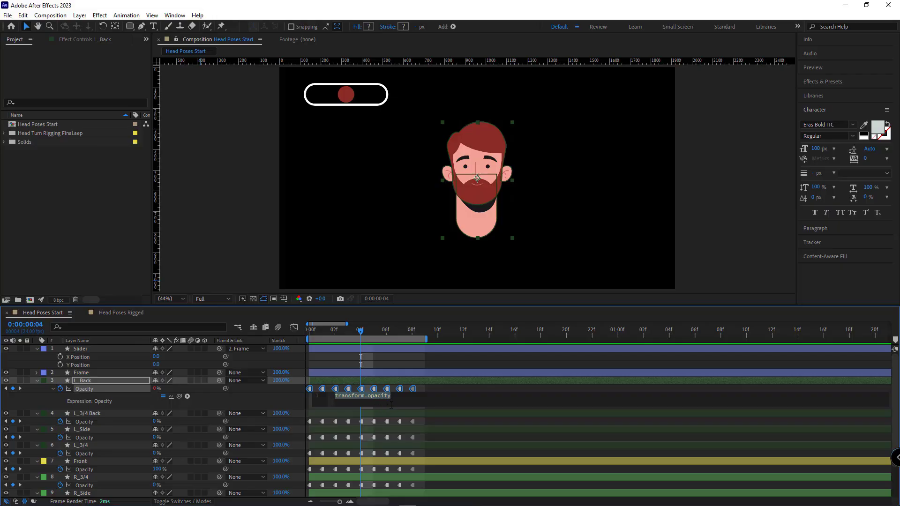
{"action": "key", "text": "ctrl+v"}
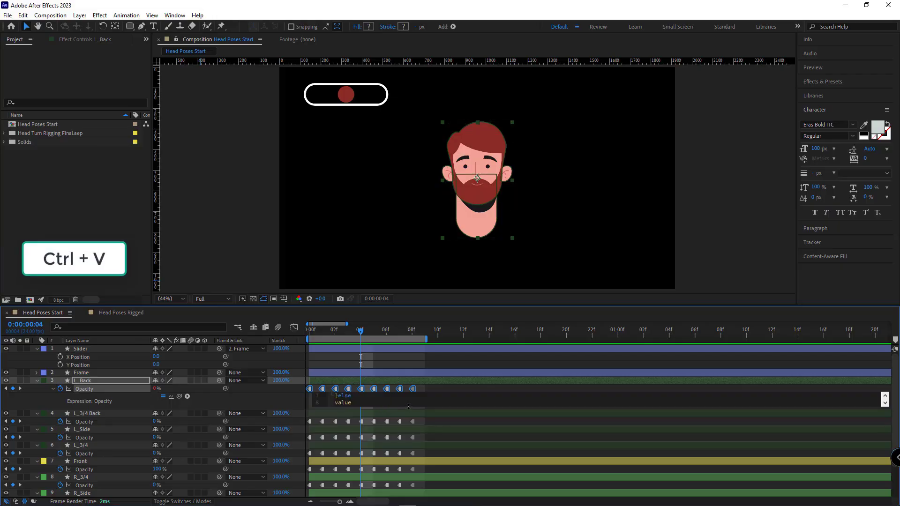
{"action": "left_click_drag", "start_coordinate": [406, 407], "coordinate": [406, 467]}
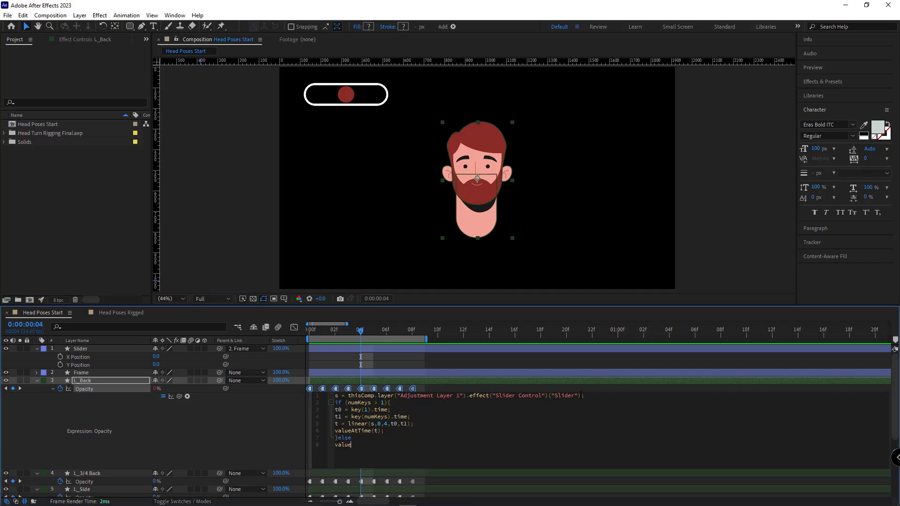
Pick-whip line 1's slider reference to the Slider's X Position
{"action": "left_click_drag", "start_coordinate": [581, 395], "coordinate": [349, 394]}
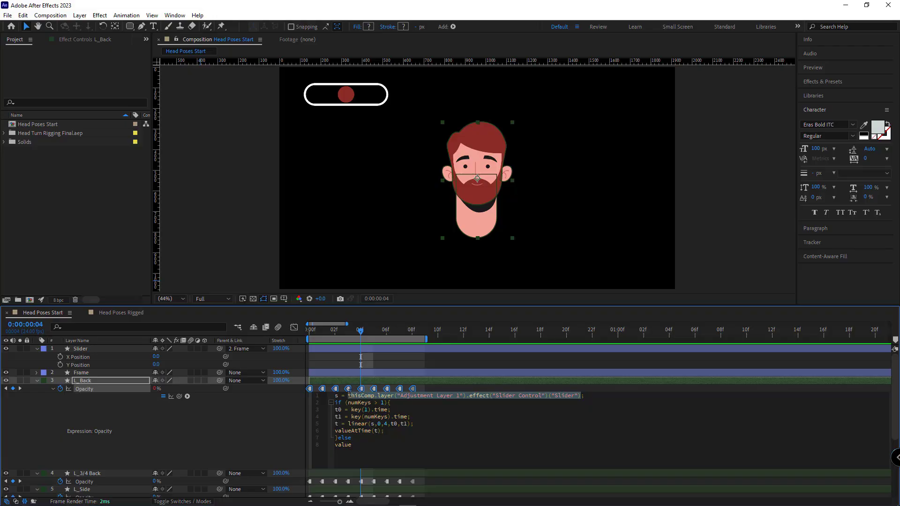
{"action": "left_click_drag", "start_coordinate": [179, 396], "coordinate": [78, 359]}
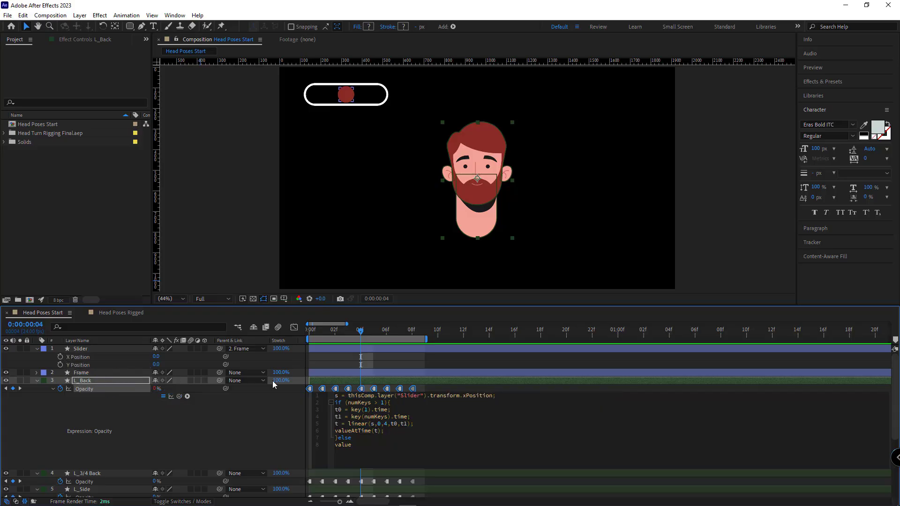
{"action": "left_click_drag", "start_coordinate": [336, 424], "coordinate": [407, 424]}
Temporarily disable L_Back's expression and set the Slider's X Position to -150
{"action": "left_click", "coordinate": [403, 424]}
{"action": "left_click", "coordinate": [377, 423]}
{"action": "left_click", "coordinate": [387, 423]}
{"action": "double_click", "coordinate": [385, 424]}
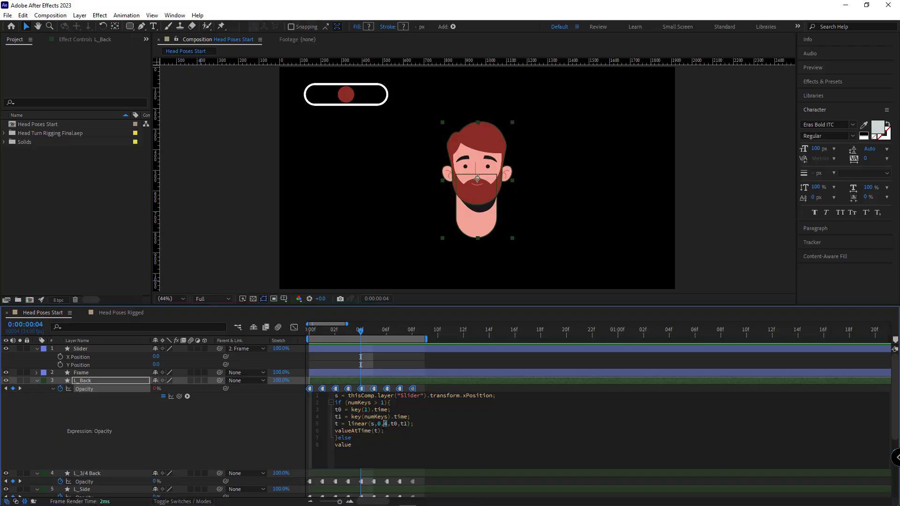
{"action": "left_click", "coordinate": [163, 396]}
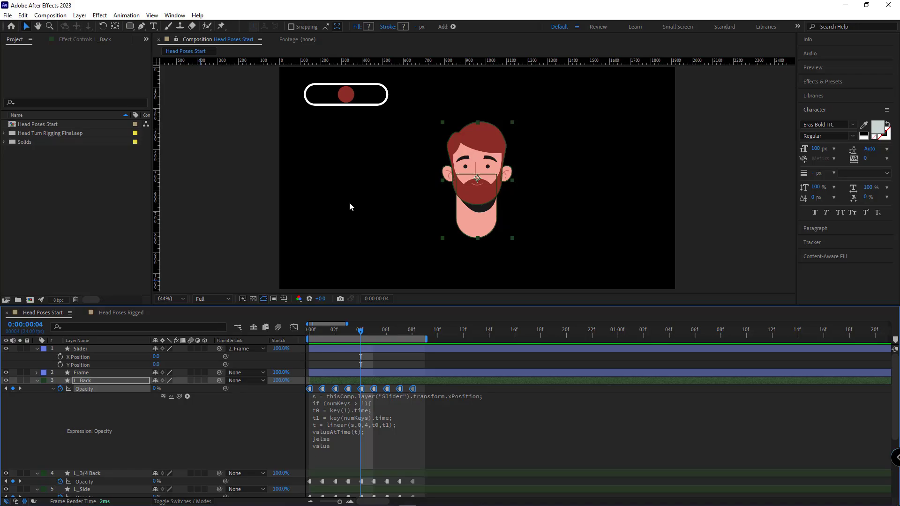
{"action": "left_click_drag", "start_coordinate": [346, 94], "coordinate": [316, 95]}
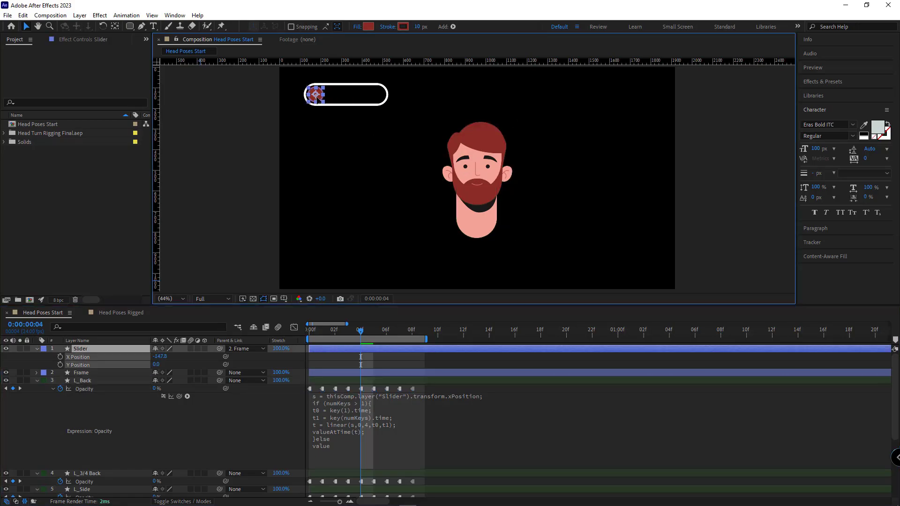
{"action": "left_click", "coordinate": [160, 357]}
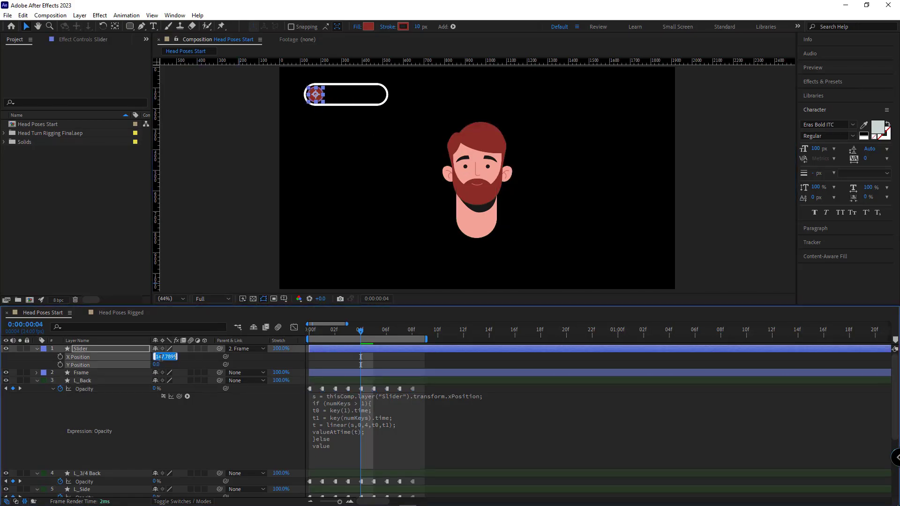
{"action": "type", "text": "-150"}
{"action": "key", "text": "Return"}
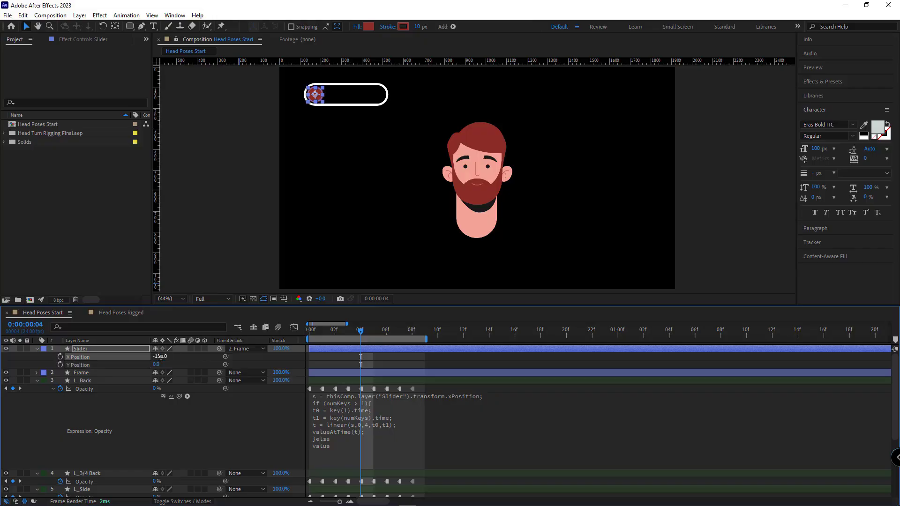
{"action": "left_click", "coordinate": [43, 428]}
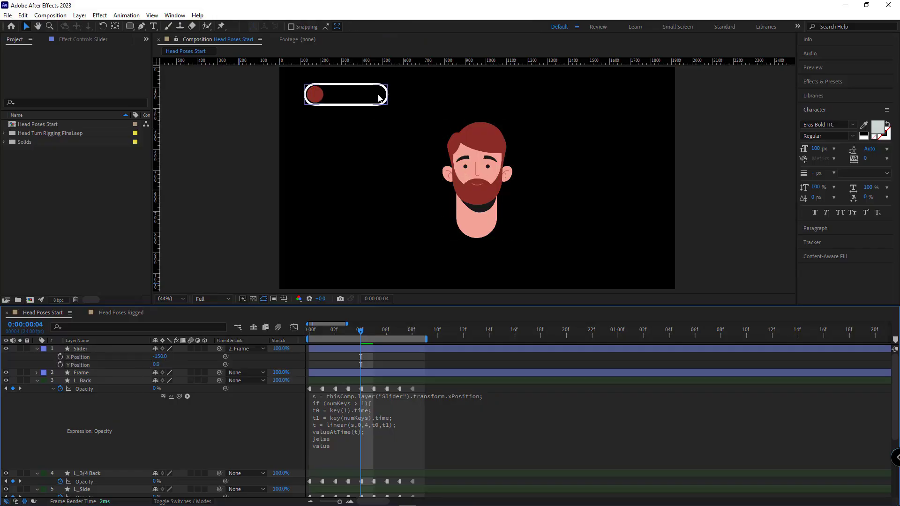
Set the slider knob's stroke to None
{"action": "left_click", "coordinate": [316, 96]}
{"action": "left_click", "coordinate": [391, 27]}
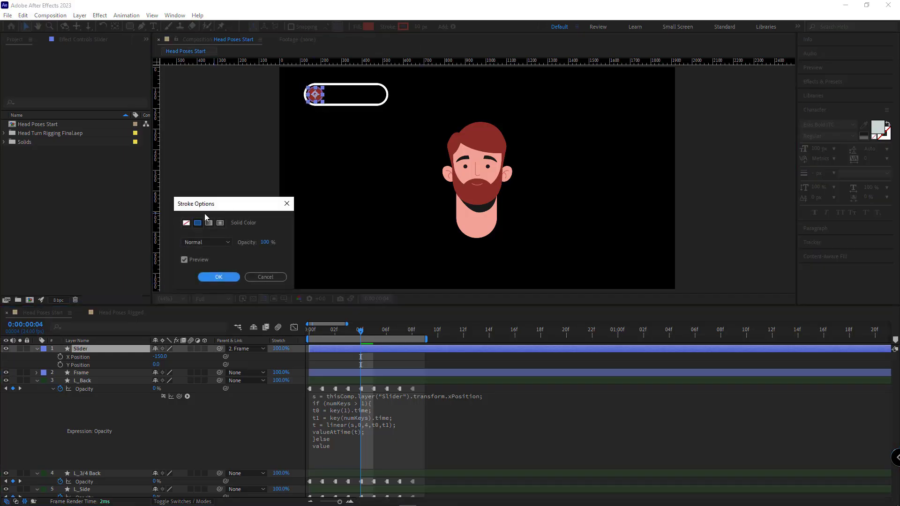
{"action": "left_click", "coordinate": [186, 223]}
{"action": "left_click", "coordinate": [218, 276]}
{"action": "left_click", "coordinate": [255, 219]}
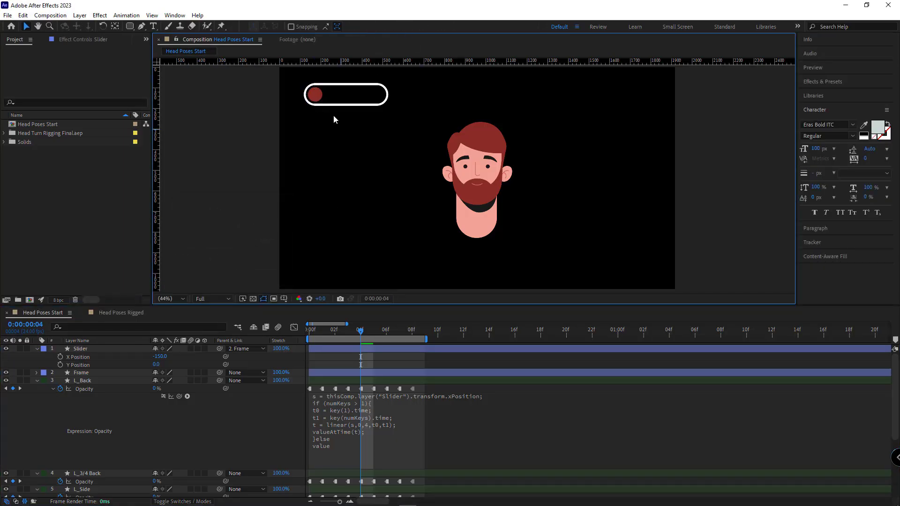
{"action": "left_click", "coordinate": [315, 94]}
{"action": "left_click", "coordinate": [200, 448]}
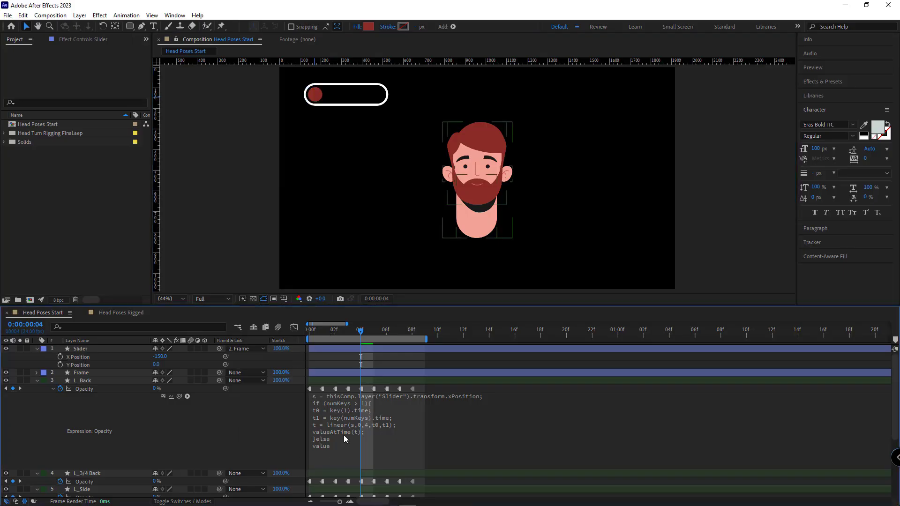
Change L_Back's linear range from 0, 4 to -150, 150
{"action": "left_click", "coordinate": [375, 427]}
{"action": "double_click", "coordinate": [379, 423]}
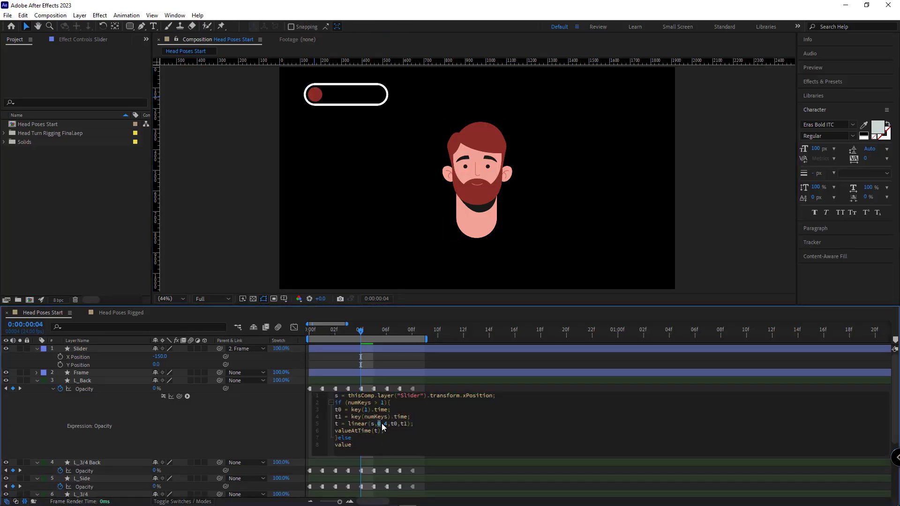
{"action": "type", "text": "-150"}
{"action": "double_click", "coordinate": [395, 424]}
{"action": "type", "text": "150"}
{"action": "left_click", "coordinate": [83, 418]}
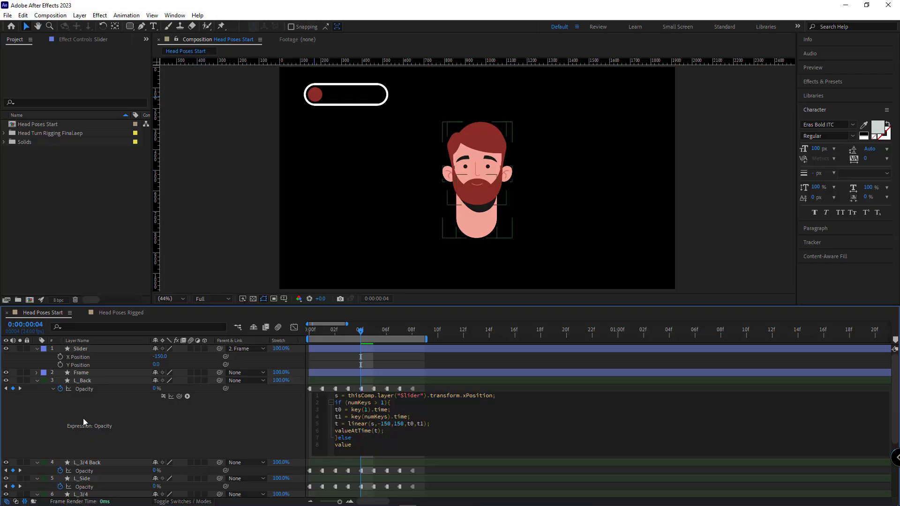
{"action": "left_click", "coordinate": [316, 274]}
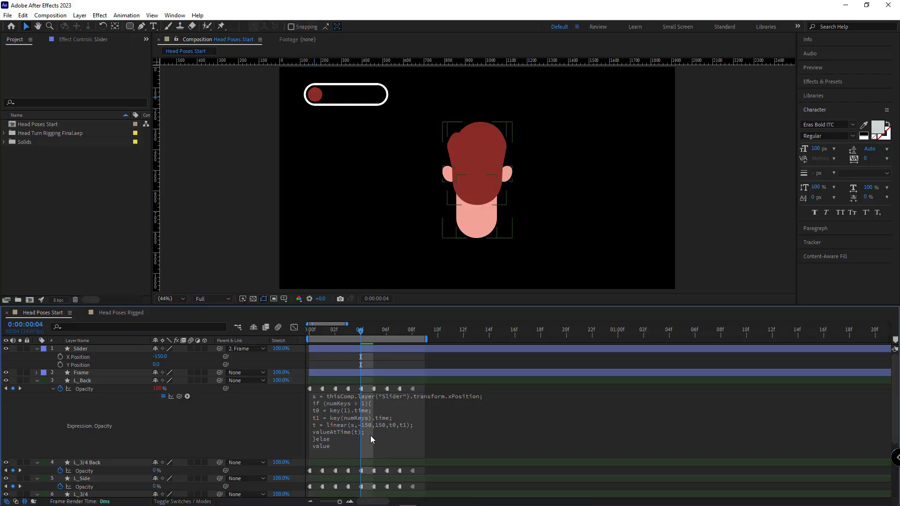
Copy only the expression from L_Back's Opacity
{"action": "left_click", "coordinate": [53, 389]}
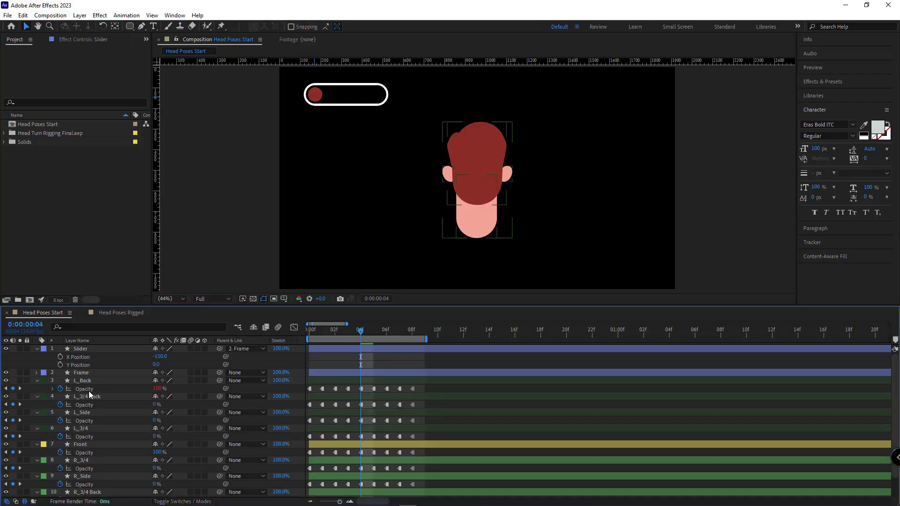
{"action": "right_click", "coordinate": [89, 392]}
{"action": "left_click", "coordinate": [125, 366]}
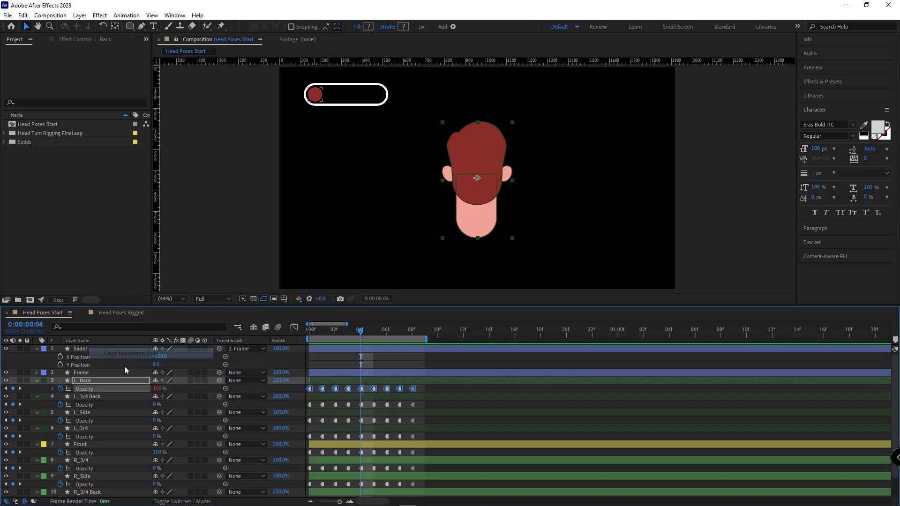
Paste it onto Opacity of the eight other pose layers, from L_3/4 Back through Back, then test
{"action": "left_click", "coordinate": [92, 404]}
{"action": "left_click", "coordinate": [102, 420], "text": "ctrl"}
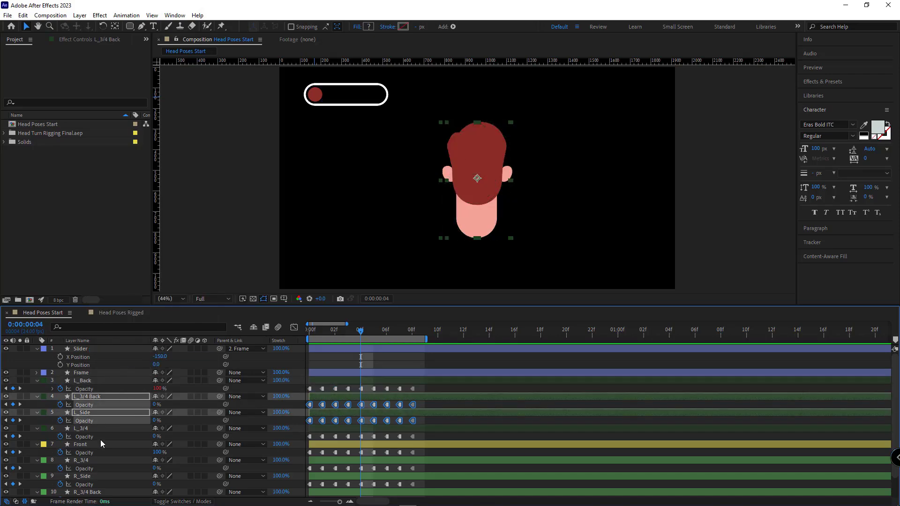
{"action": "left_click", "coordinate": [94, 438], "text": "ctrl"}
{"action": "left_click", "coordinate": [94, 452], "text": "ctrl"}
{"action": "left_click", "coordinate": [97, 469], "text": "ctrl"}
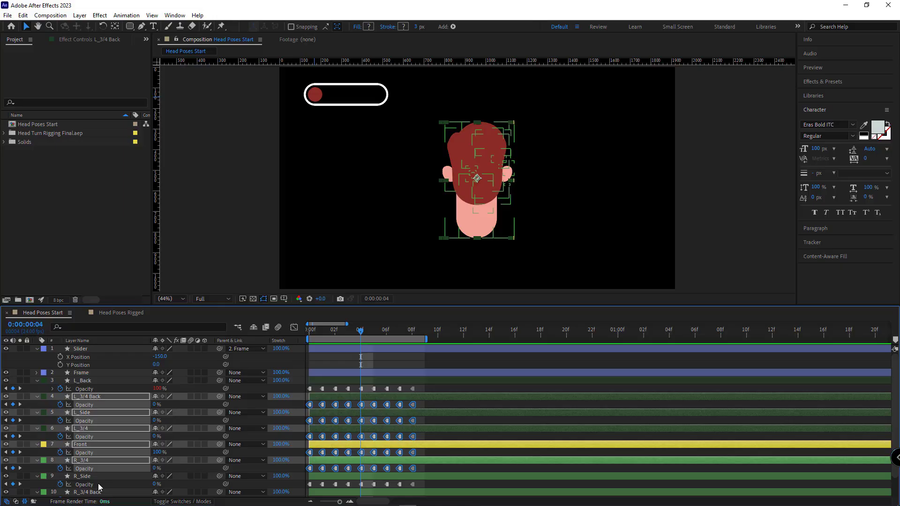
{"action": "left_click", "coordinate": [98, 482], "text": "ctrl"}
{"action": "scroll", "coordinate": [115, 426], "scroll_direction": "down", "scroll_amount": 1}
{"action": "left_click", "coordinate": [92, 477], "text": "ctrl"}
{"action": "left_click", "coordinate": [100, 468], "text": "ctrl"}
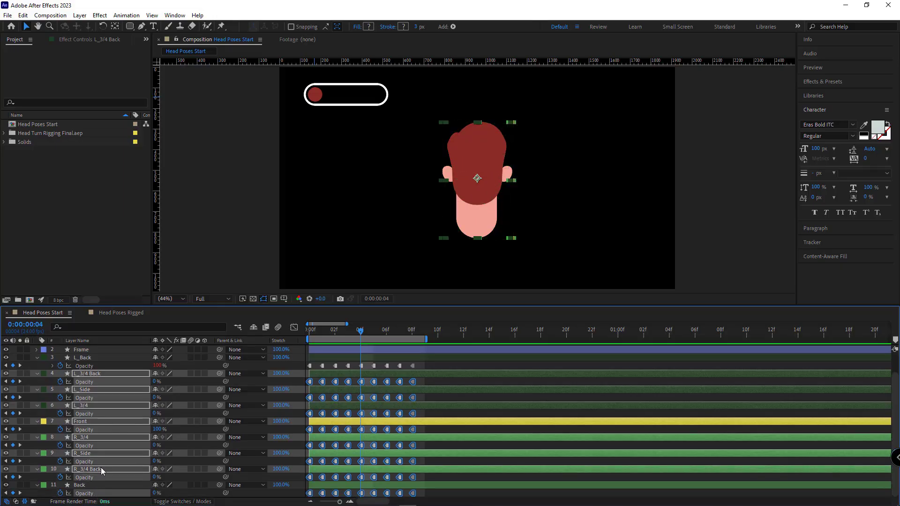
{"action": "scroll", "coordinate": [109, 432], "scroll_direction": "up", "scroll_amount": 2}
{"action": "key", "text": "ctrl+v"}
{"action": "left_click", "coordinate": [356, 423]}
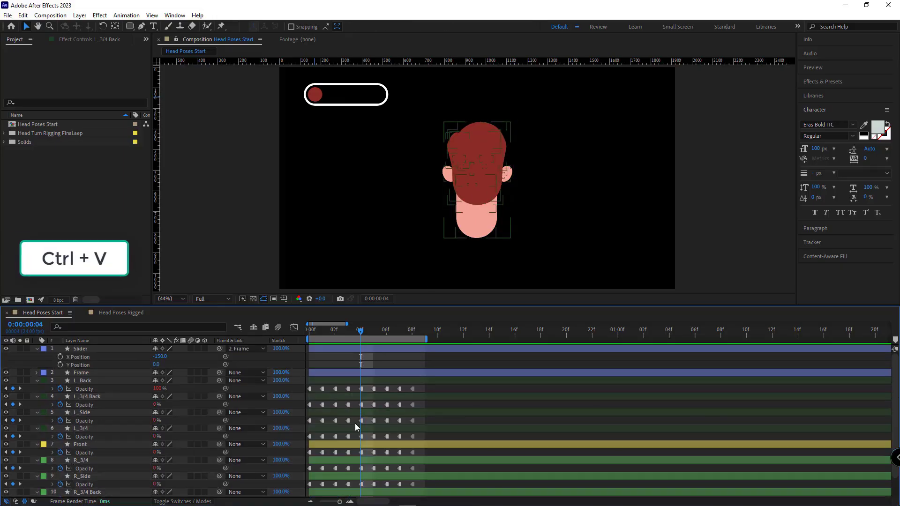
{"action": "mouse_move", "coordinate": [318, 101]}
{"action": "left_mouse_down"}
{"action": "mouse_move", "coordinate": [387, 99]}
{"action": "mouse_move", "coordinate": [321, 95]}
{"action": "mouse_move", "coordinate": [375, 93]}
{"action": "mouse_move", "coordinate": [356, 102]}
{"action": "mouse_move", "coordinate": [325, 77]}
{"action": "mouse_move", "coordinate": [368, 77]}
{"action": "mouse_move", "coordinate": [312, 77]}
{"action": "mouse_move", "coordinate": [384, 76]}
{"action": "mouse_move", "coordinate": [322, 72]}
{"action": "mouse_move", "coordinate": [351, 75]}
{"action": "mouse_move", "coordinate": [358, 92]}
{"action": "mouse_move", "coordinate": [315, 95]}
{"action": "left_mouse_up"}
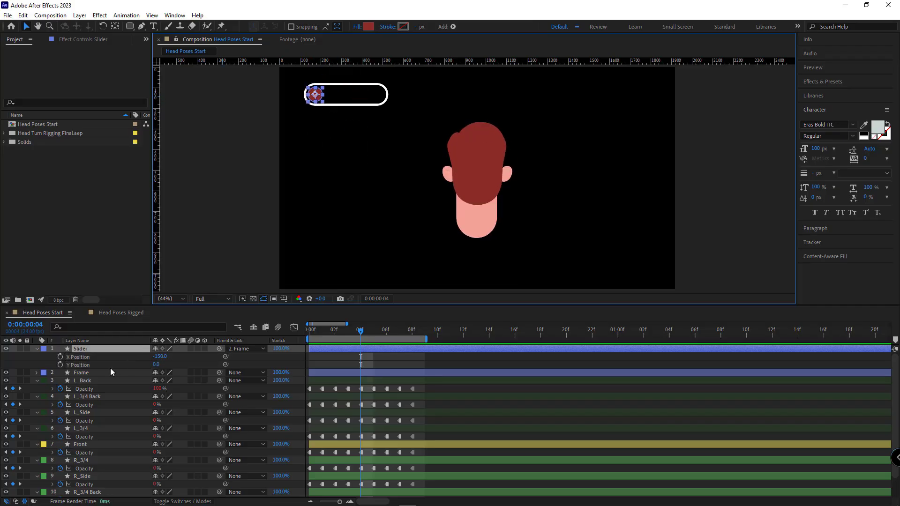
Give the Slider's Y Position an expression of 0, locking it vertically
{"action": "left_click", "coordinate": [60, 364], "text": "alt"}
{"action": "type", "text": "0"}
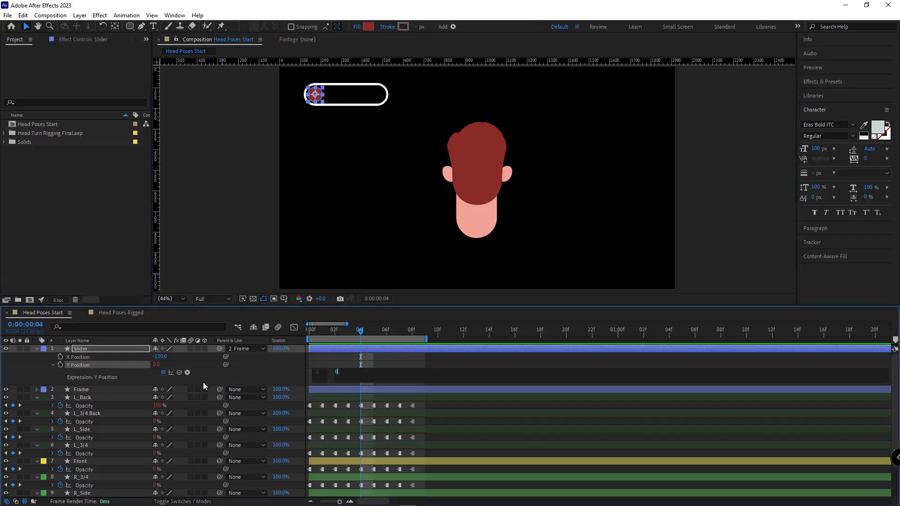
{"action": "left_click", "coordinate": [37, 376]}
{"action": "left_click", "coordinate": [53, 364]}
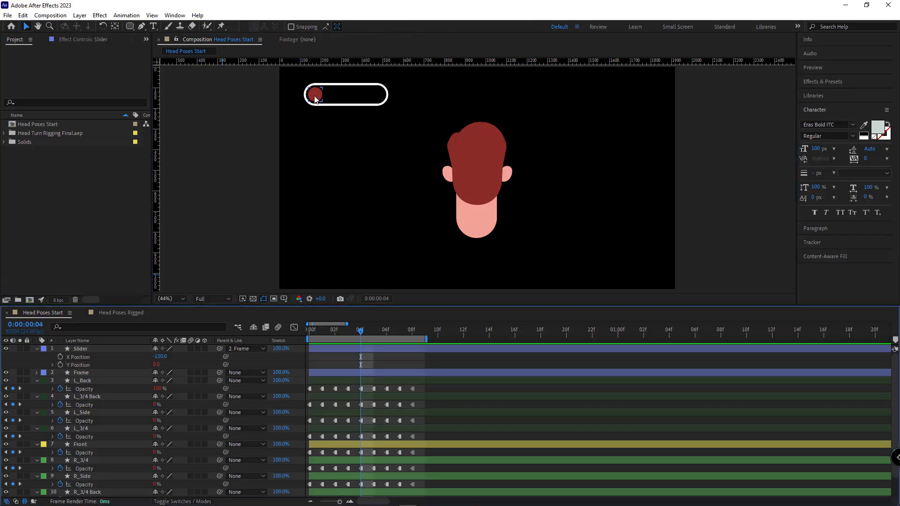
{"action": "mouse_move", "coordinate": [315, 98]}
{"action": "left_mouse_down"}
{"action": "mouse_move", "coordinate": [395, 96]}
{"action": "mouse_move", "coordinate": [317, 95]}
{"action": "left_mouse_up"}
{"action": "key", "text": "ctrl+z"}
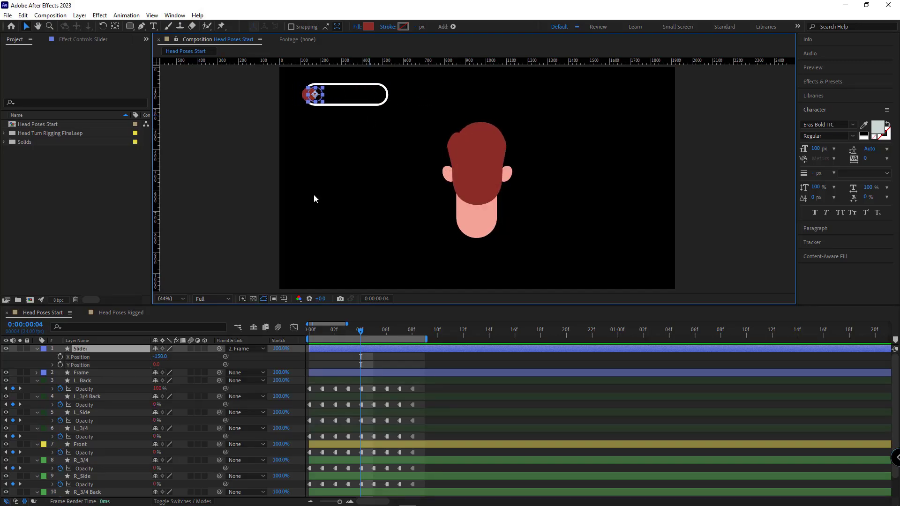
Add clamp(value,-150,150) as the Slider's X Position expression
{"action": "left_click", "coordinate": [60, 358], "text": "alt"}
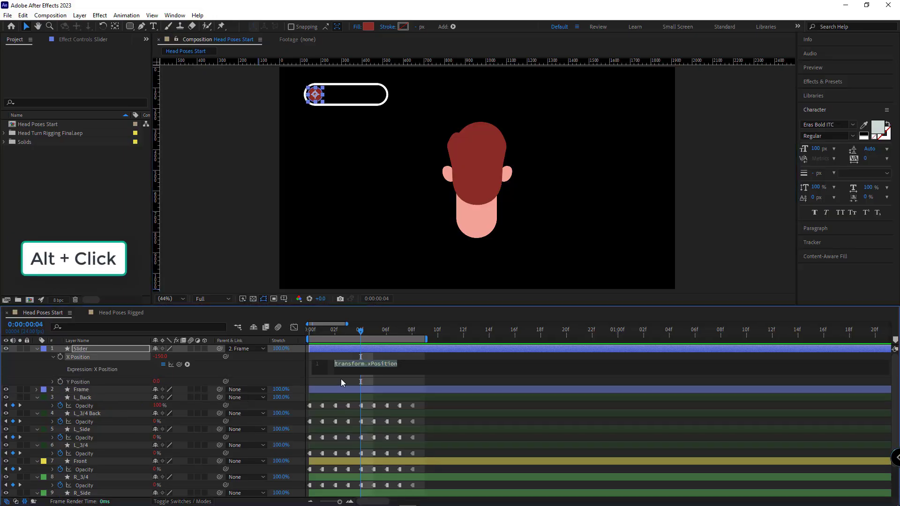
{"action": "type", "text": "clamp"}
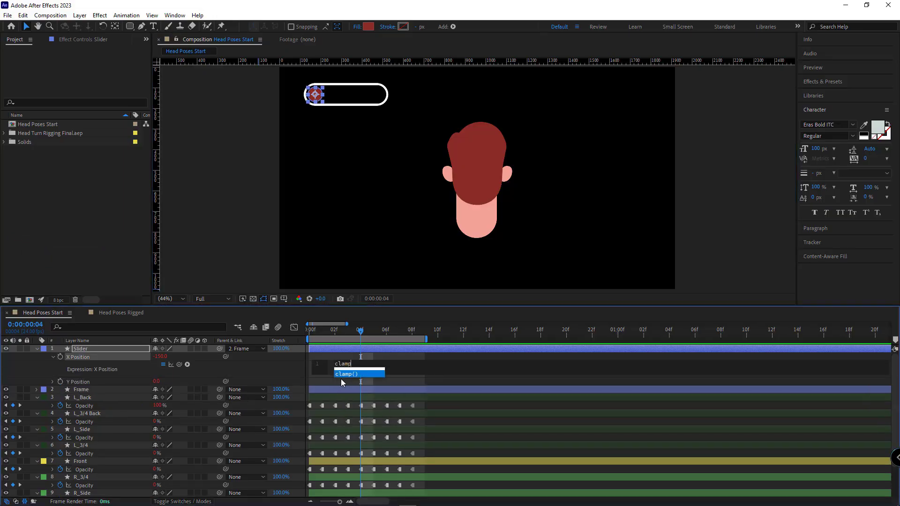
{"action": "type", "text": "(value"}
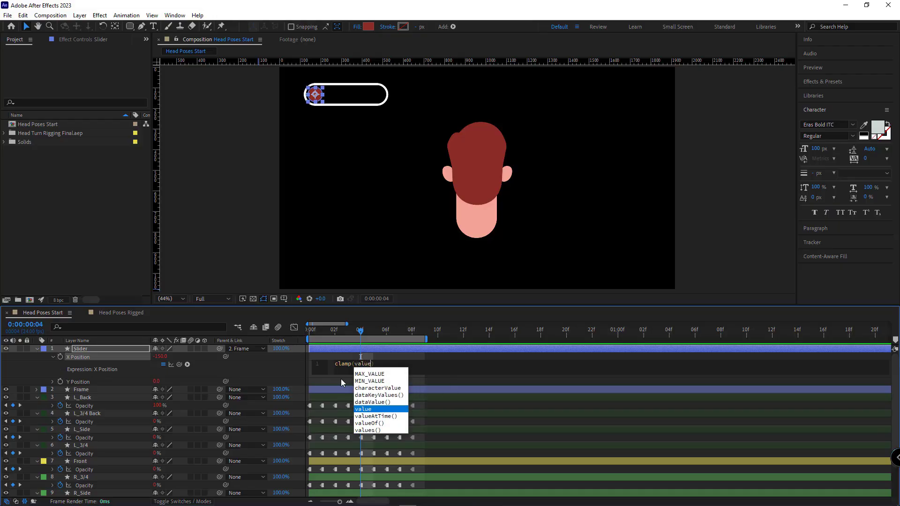
{"action": "type", "text": ",-150,150"}
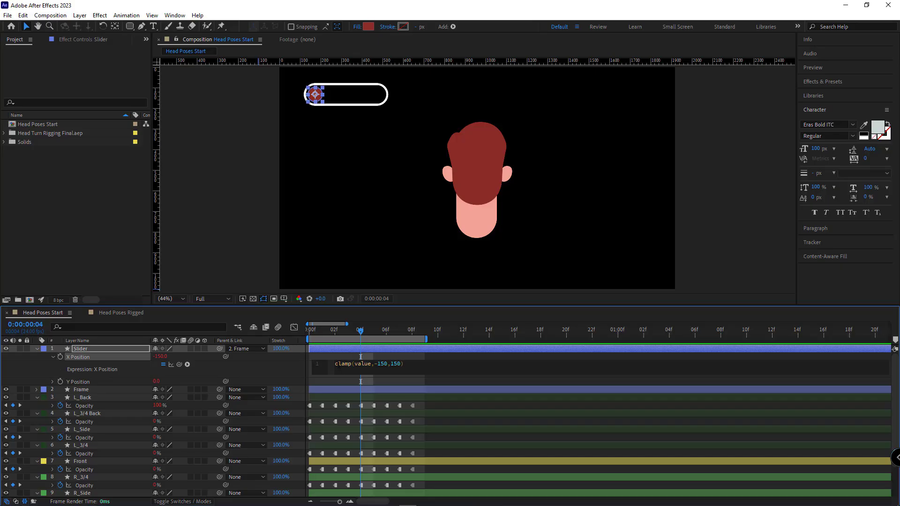
{"action": "left_click", "coordinate": [220, 314]}
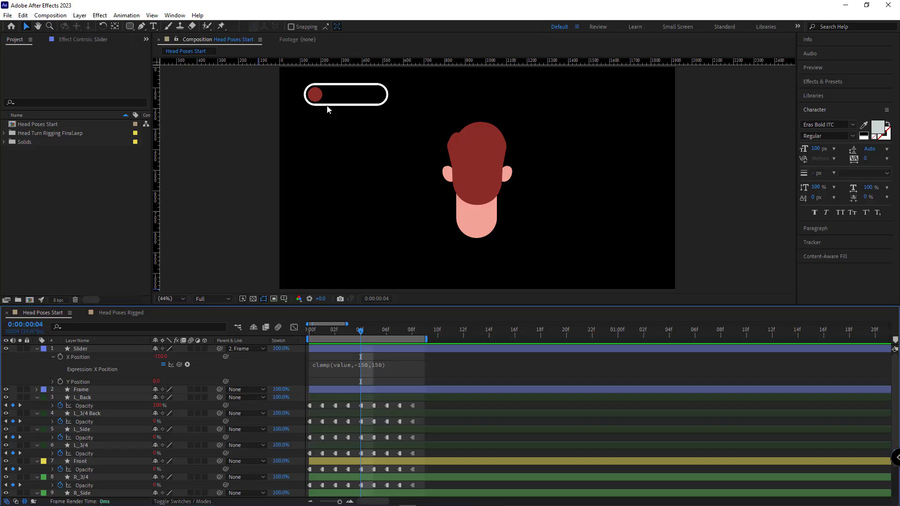
Drag the knob to both ends to test the clamp, then set X Position to 0
{"action": "left_click_drag", "start_coordinate": [314, 95], "coordinate": [290, 105]}
{"action": "mouse_move", "coordinate": [345, 102]}
{"action": "left_mouse_down"}
{"action": "mouse_move", "coordinate": [388, 102]}
{"action": "mouse_move", "coordinate": [304, 105]}
{"action": "mouse_move", "coordinate": [346, 104]}
{"action": "left_mouse_up"}
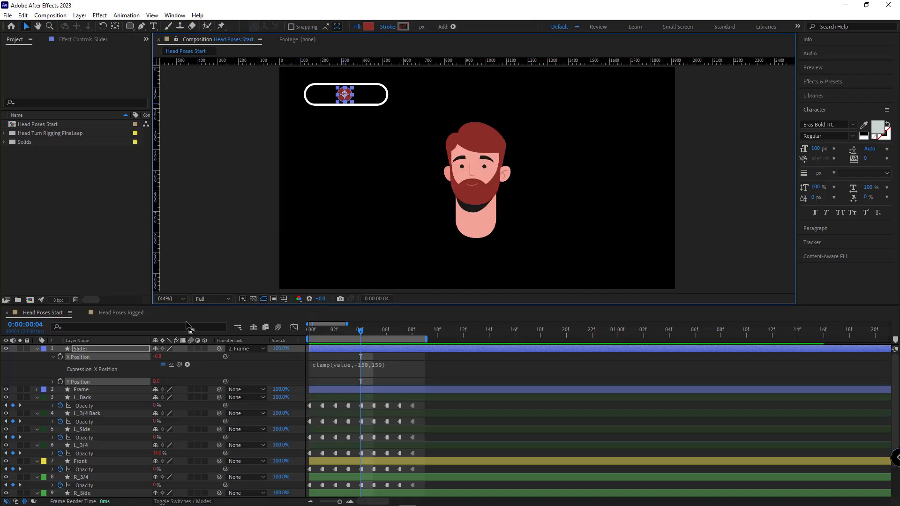
{"action": "left_click", "coordinate": [156, 357]}
{"action": "type", "text": "0"}
{"action": "key", "text": "Return"}
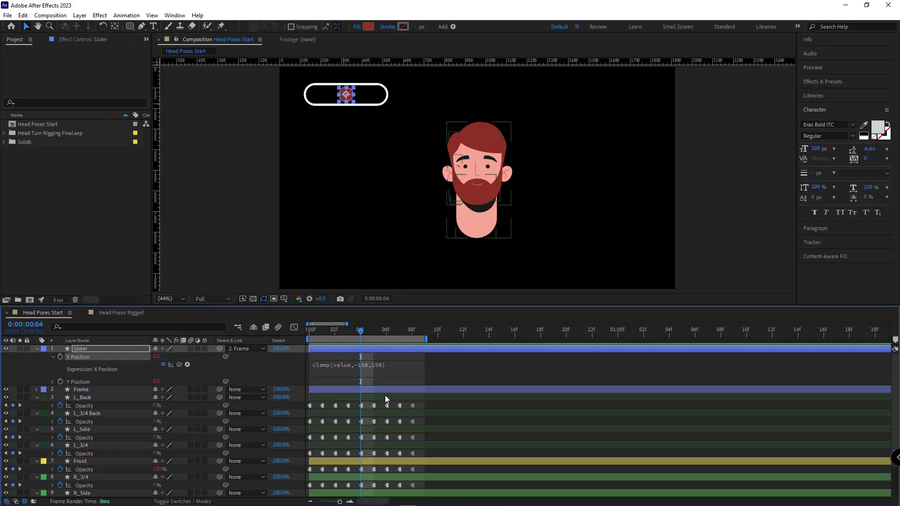
{"action": "left_click", "coordinate": [413, 334]}
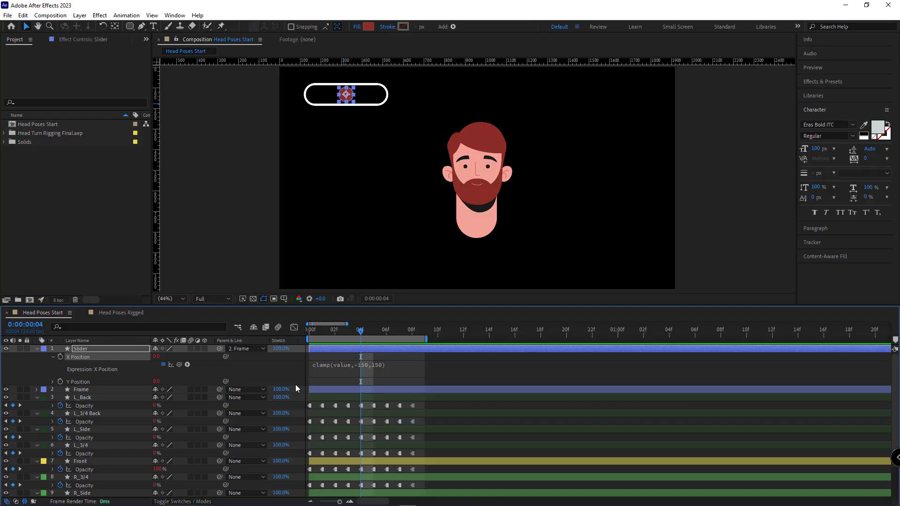
Deselect all layers and collapse every expanded property with U
{"action": "key", "text": "F2"}
{"action": "key", "text": "u"}
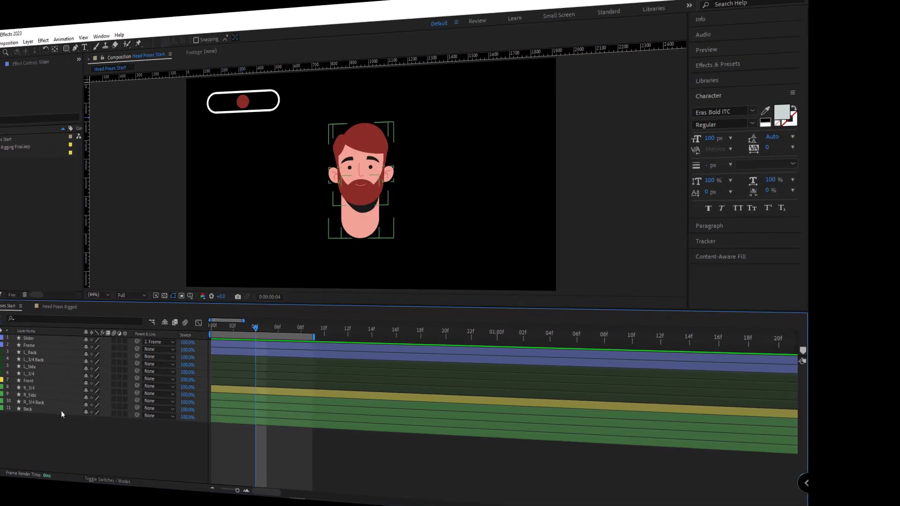